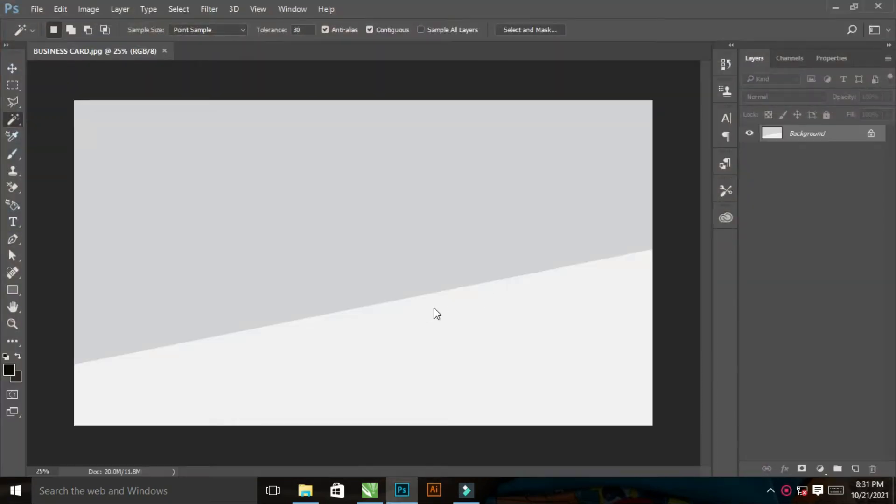
Place the BUSINESS CARD S shadow image from the desktop into the document as a full-size layer
key("super+d")
left_click_drag(242, 98, 379, 236)
key("alt+Tab")
key("Return")
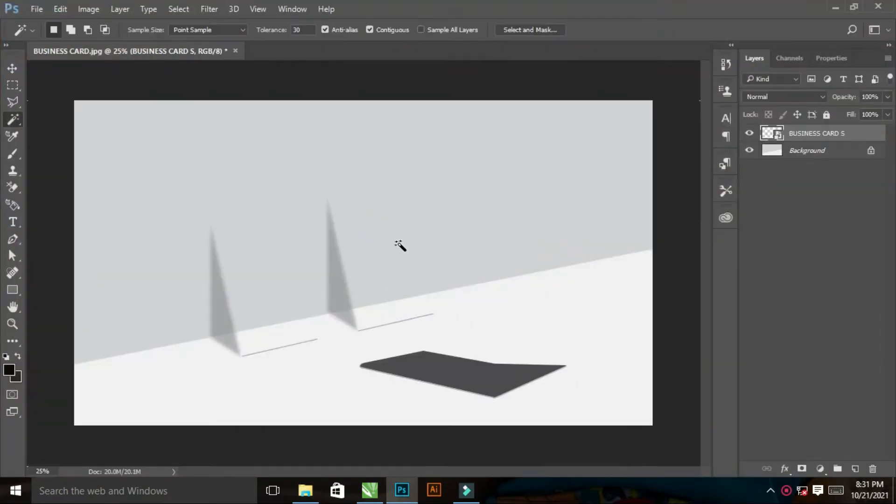
Place the BUSINESS CARD f image from the desktop above the shadow layer at its original size
key("super+d")
left_click_drag(63, 462, 391, 323)
key("super+d")
key("Return")
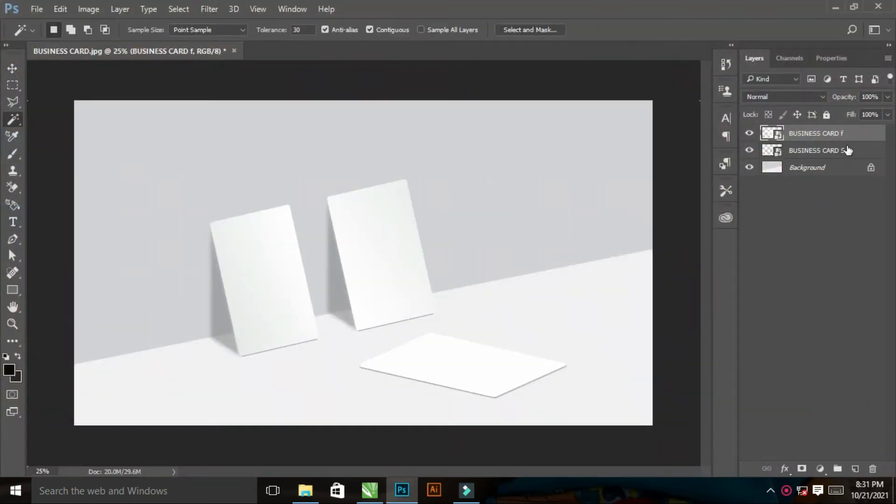
Group the BUSINESS CARD f and BUSINESS CARD S layers and name the group OBJECT
left_click(847, 151, "shift")
left_click_drag(845, 150, 838, 468)
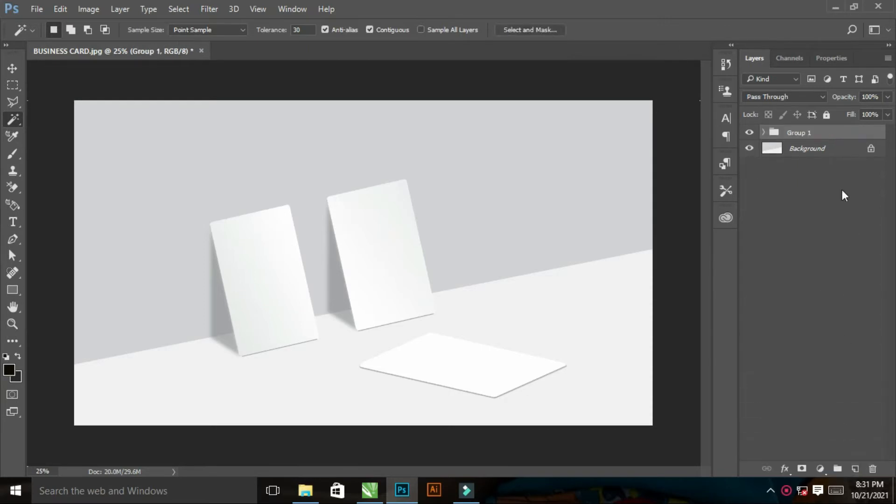
double_click(801, 133)
type("bu")
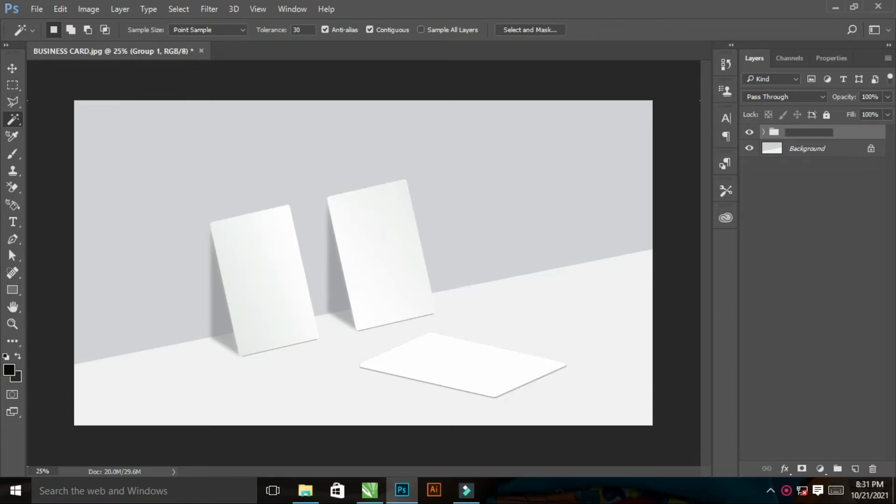
key("Return")
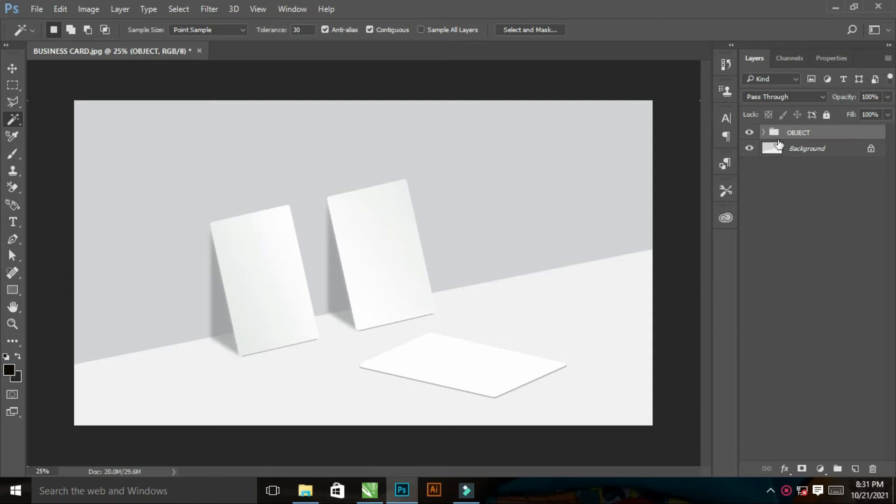
Draw three black rectangles over the blank cards, about 519 × 861 px, 501 × 831 px and 940 × 448 px
left_click_drag(173, 165, 625, 405)
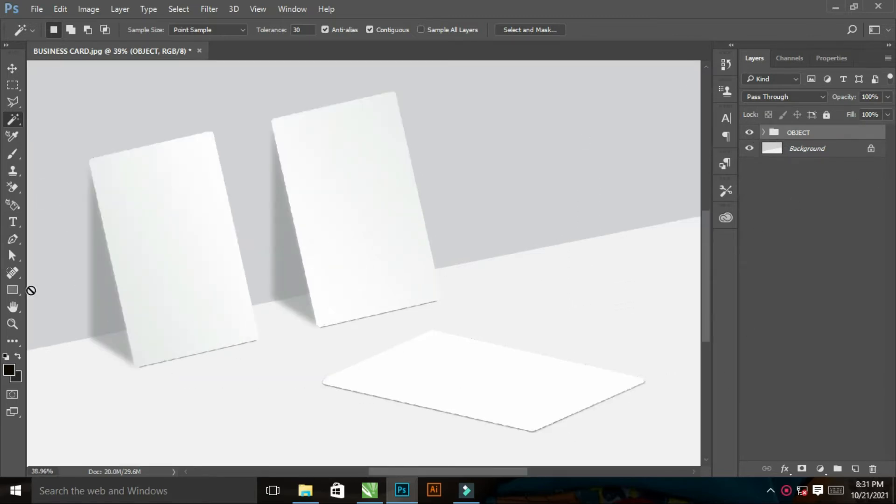
left_click(12, 289)
left_click_drag(88, 149, 221, 367)
left_click_drag(269, 106, 640, 439)
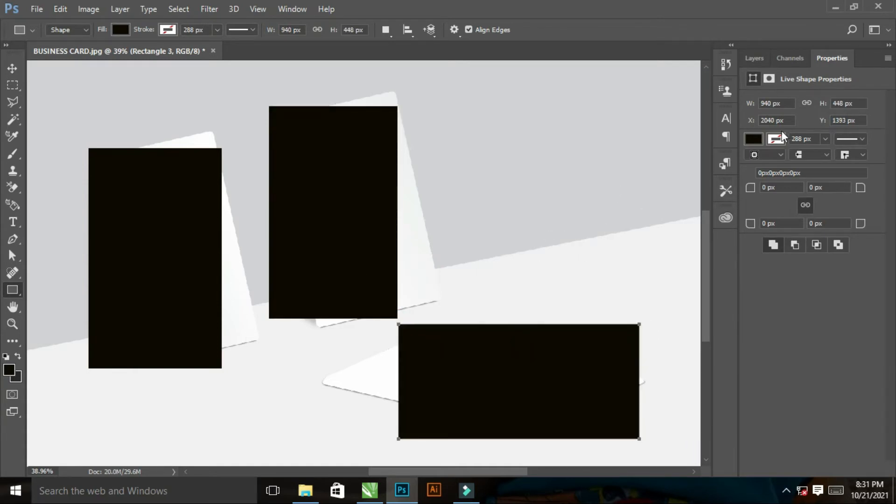
Rename the rectangle layers from first to third as CARD 1, CARD 2 and CARD 3
left_click(761, 63)
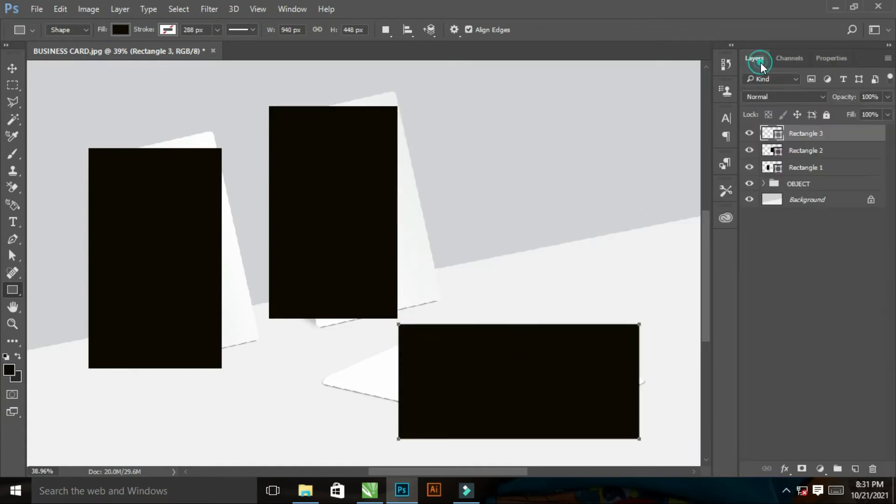
double_click(807, 167)
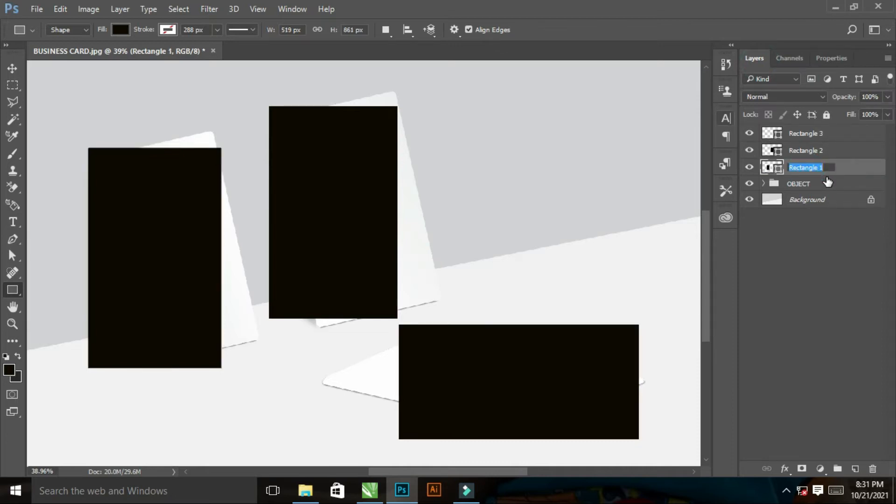
type("CARD 1")
key("Return")
double_click(812, 150)
type("C")
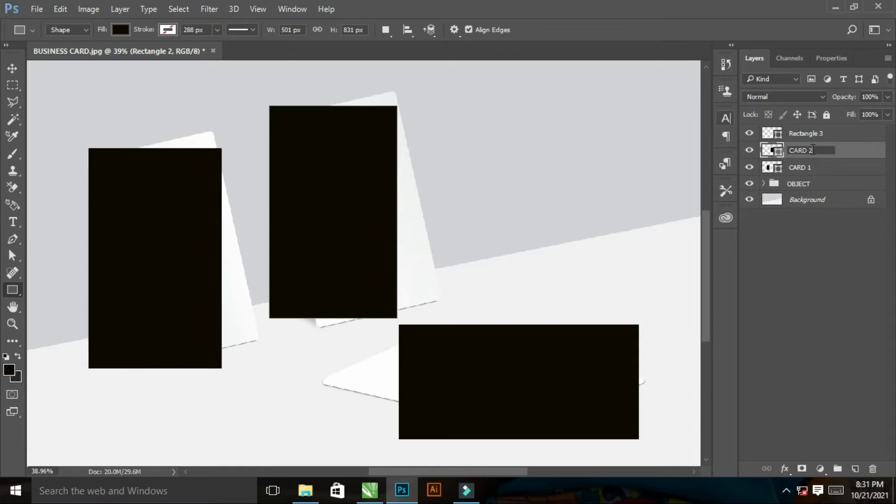
type("ARD 2")
key("Return")
double_click(803, 134)
type("CA")
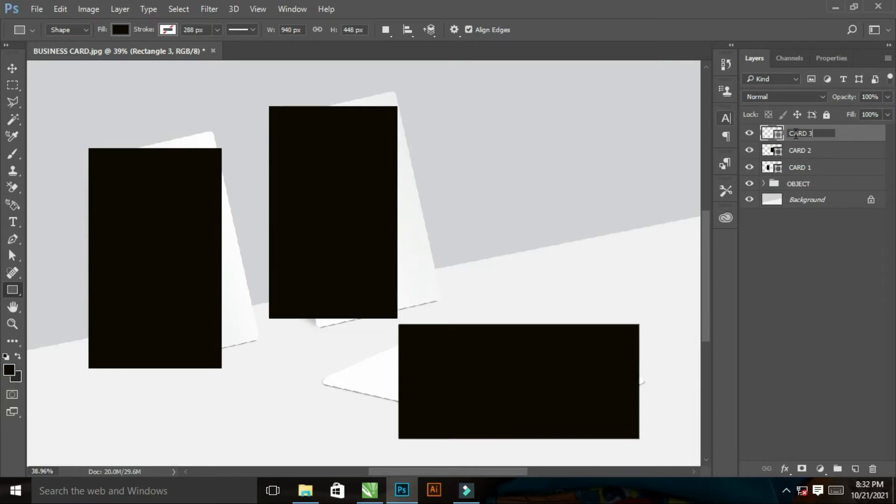
key("Return")
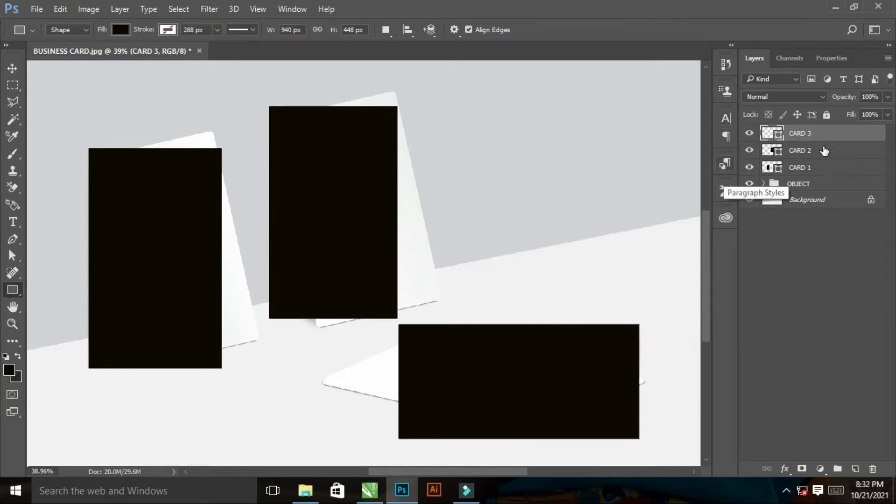
Group the three CARD layers and name the group EDIT
left_click(799, 168, "shift")
left_click_drag(846, 172, 838, 468)
double_click(797, 133)
type("EDIT")
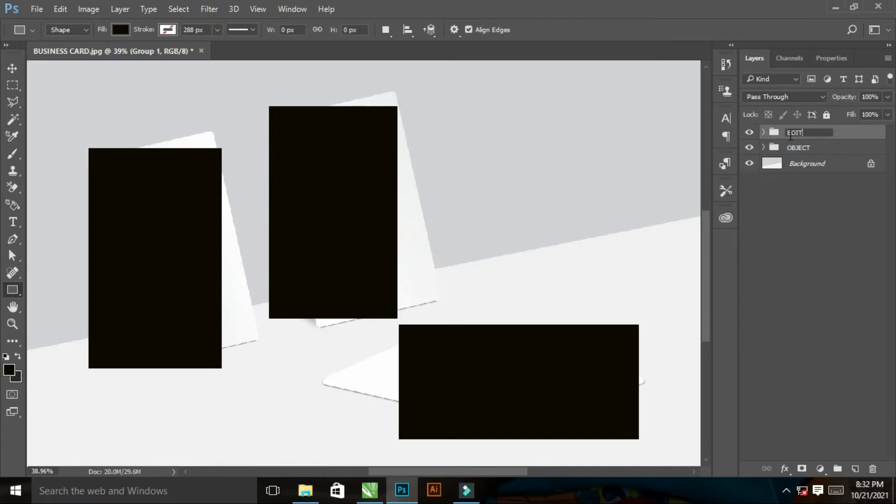
key("Return")
Convert the CARD 1, CARD 2 and CARD 3 layers in the EDIT group into separate smart objects
left_click(764, 133)
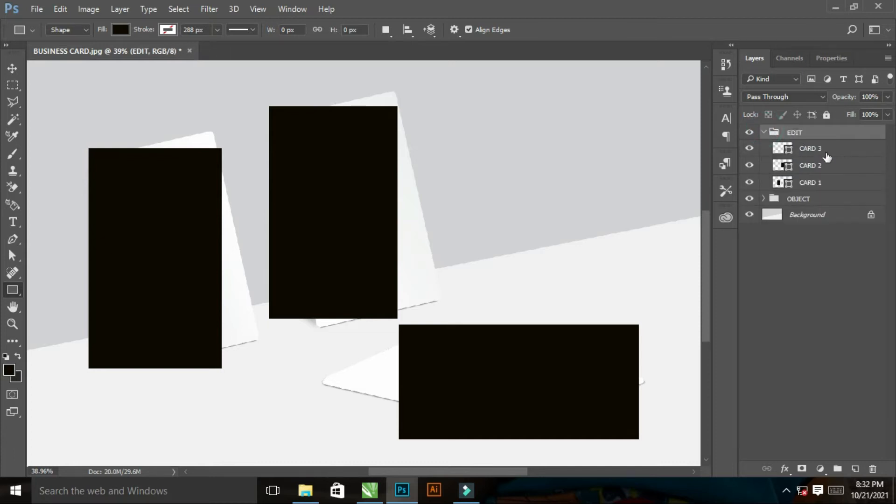
right_click(829, 187)
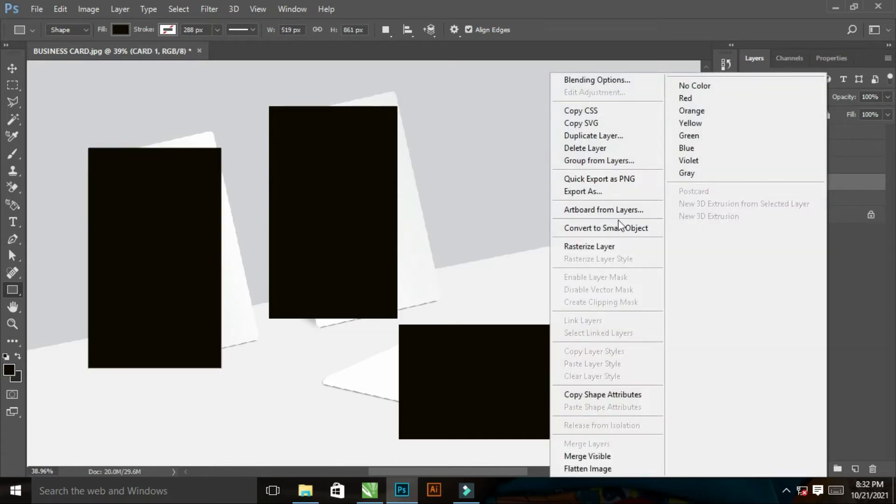
left_click(615, 229)
right_click(821, 167)
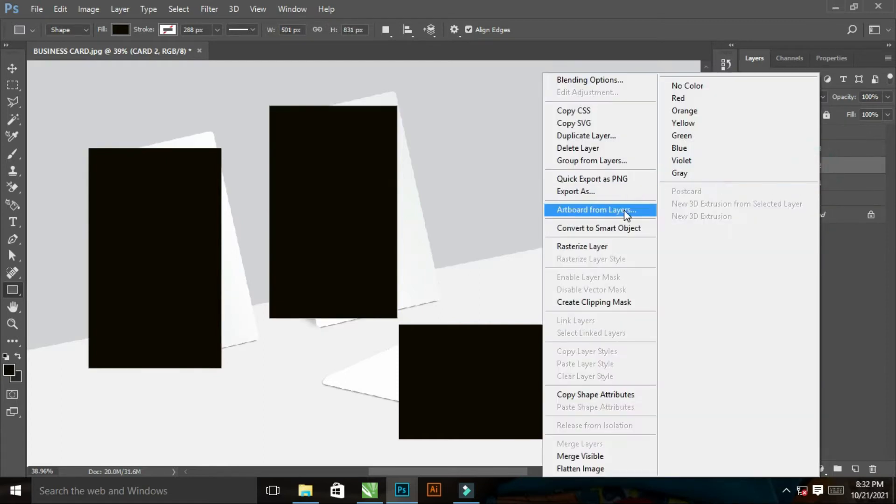
left_click(615, 231)
right_click(811, 147)
left_click(599, 229)
Mark the CARD 1, CARD 2 and CARD 3 layers with the Red color label
left_click(816, 186)
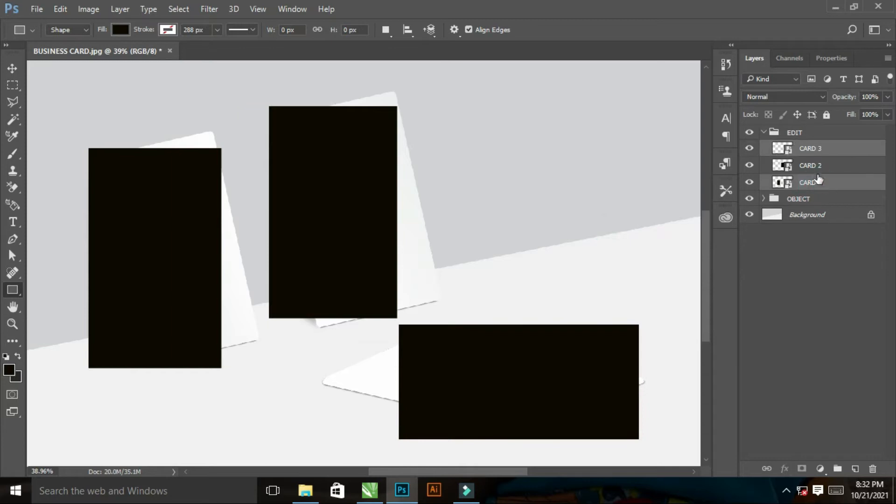
left_click(816, 166, "ctrl")
left_click(812, 147, "ctrl")
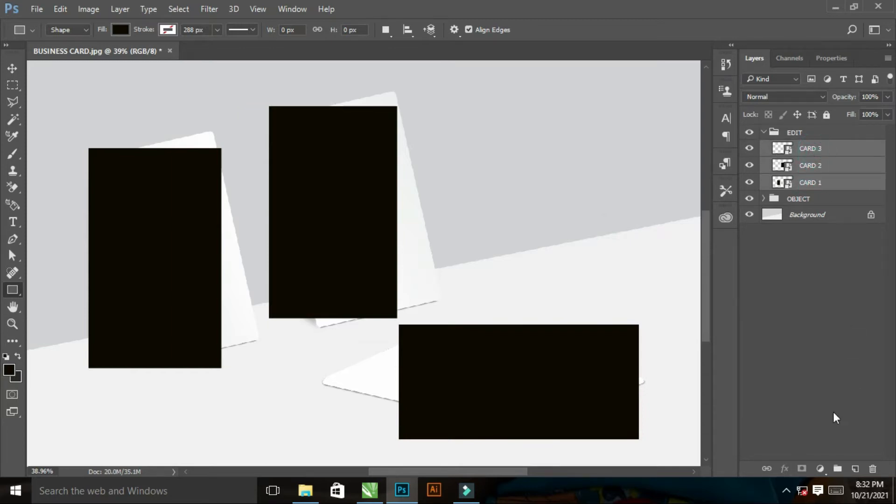
right_click(816, 148)
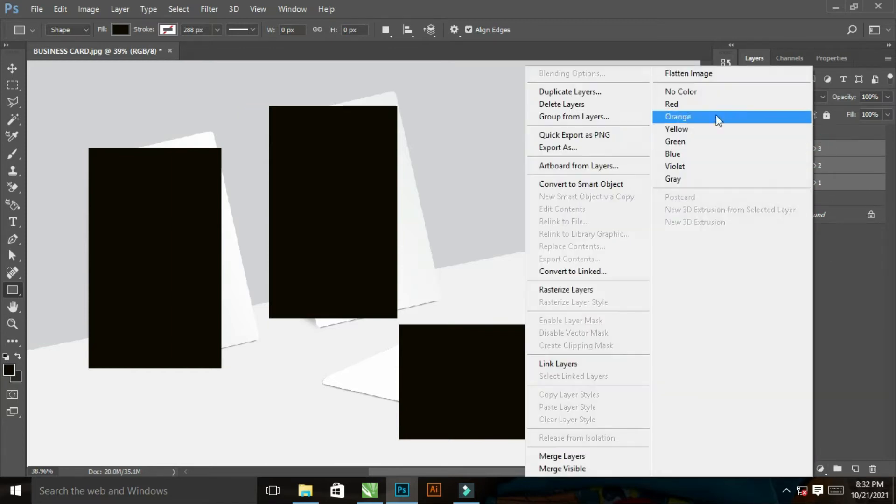
left_click(680, 104)
Reduce the fill of all three CARD layers to 26%
left_click(824, 182)
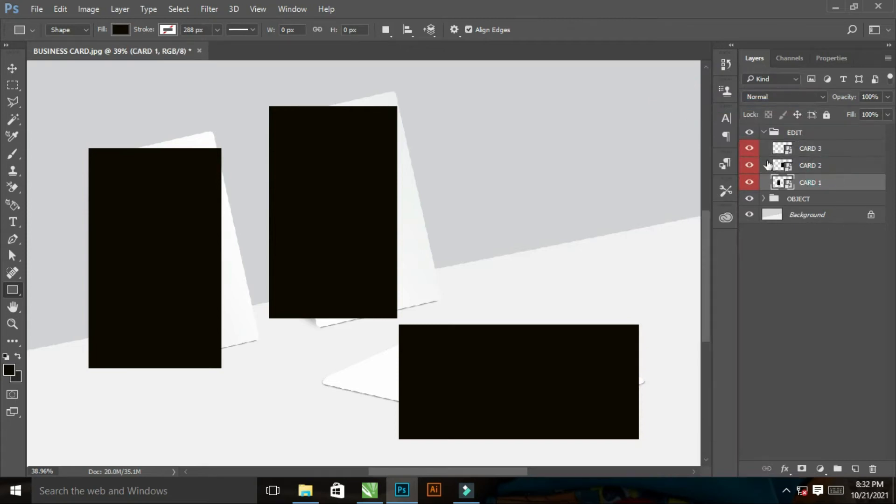
left_click(834, 166, "ctrl")
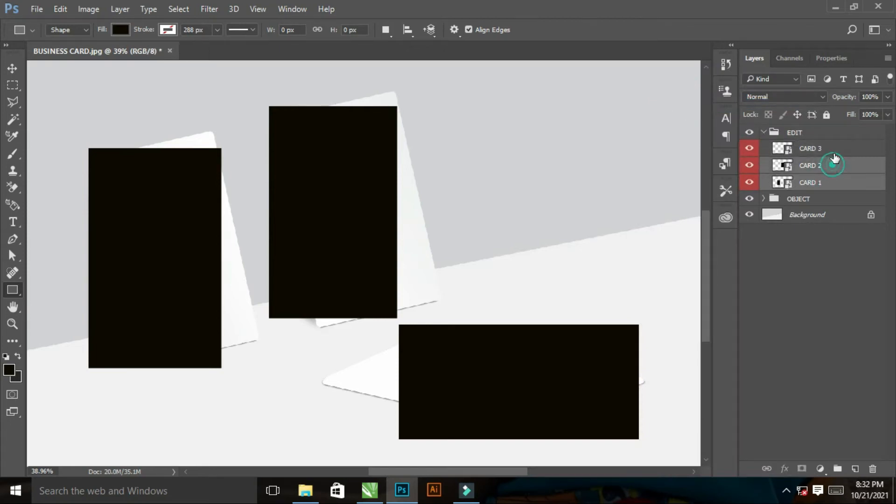
left_click(835, 148, "ctrl")
left_click(887, 114)
left_click_drag(877, 127, 842, 129)
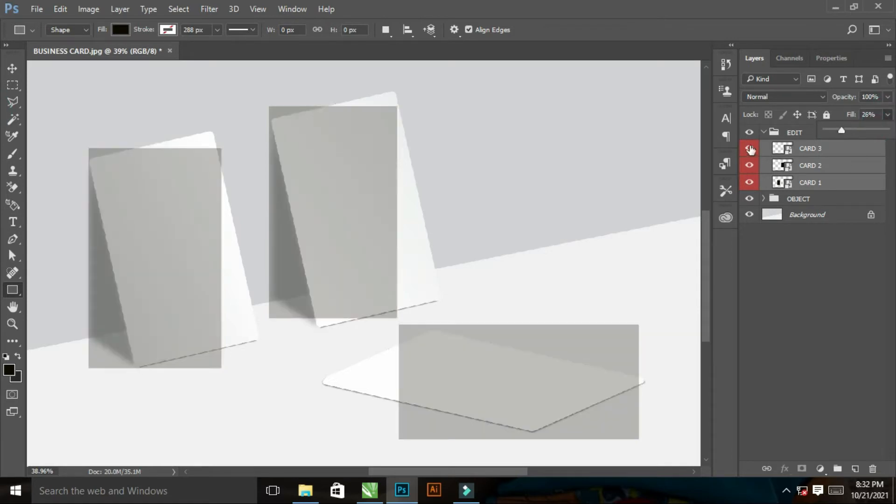
Hide CARD 3 and CARD 2, and start transforming CARD 1, aligning its upper-left corner with the left standing card's corner
left_click(749, 149)
left_click(749, 166)
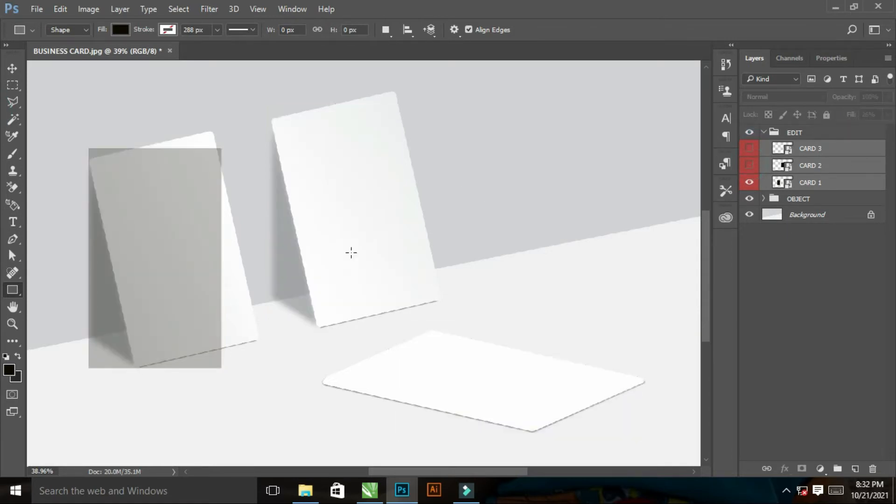
left_click(821, 184)
key("ctrl+t")
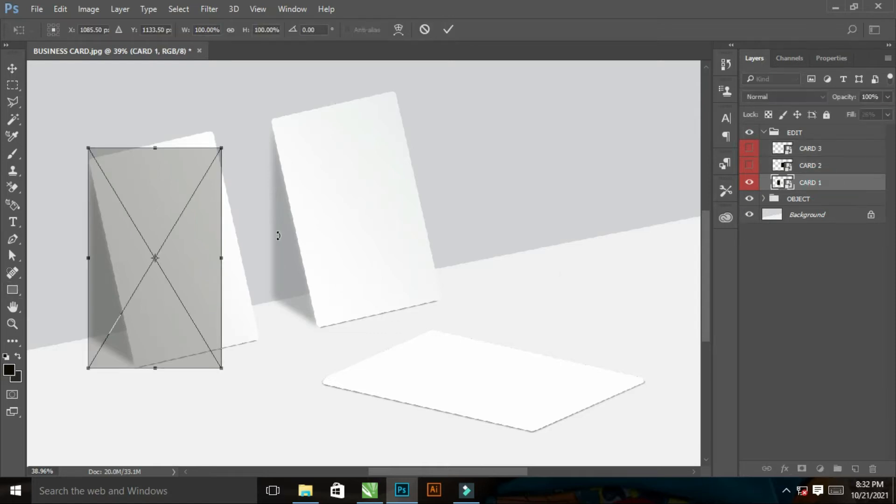
left_click_drag(185, 273, 193, 259)
left_click_drag(64, 121, 340, 396)
left_click_drag(309, 243, 288, 286)
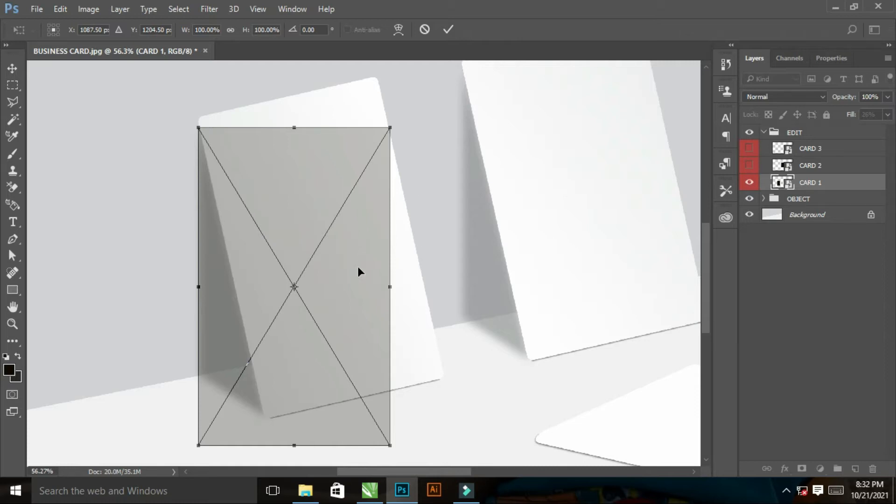
left_click_drag(345, 294, 347, 286)
Distort CARD 1 so its other three corners meet the corners of the left standing card
right_click(341, 279)
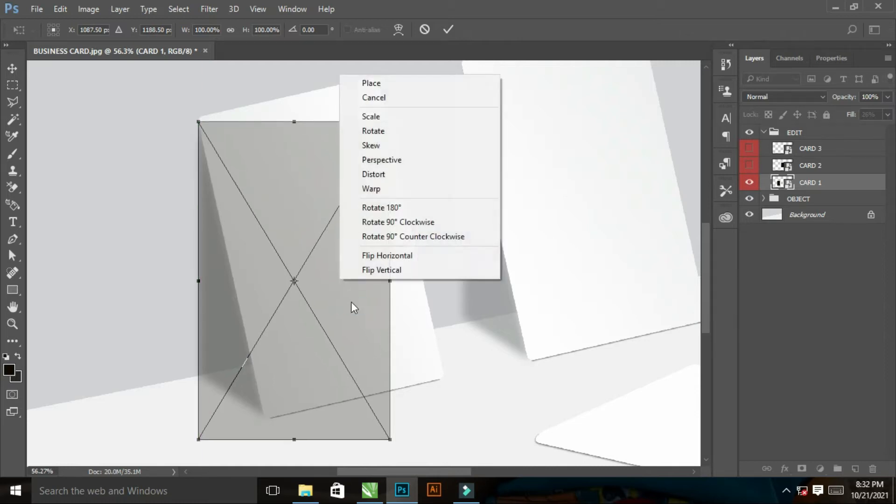
left_click(373, 175)
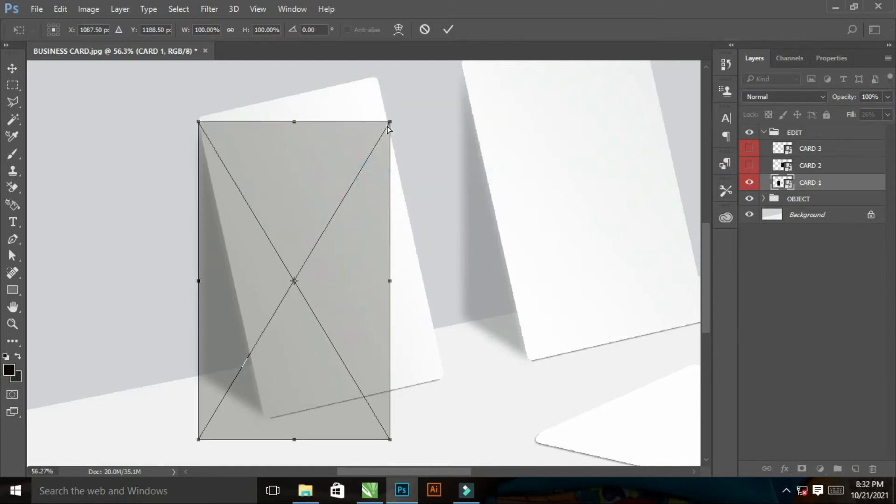
left_click_drag(392, 122, 382, 82)
left_click_drag(390, 441, 446, 380)
left_click_drag(199, 438, 263, 420)
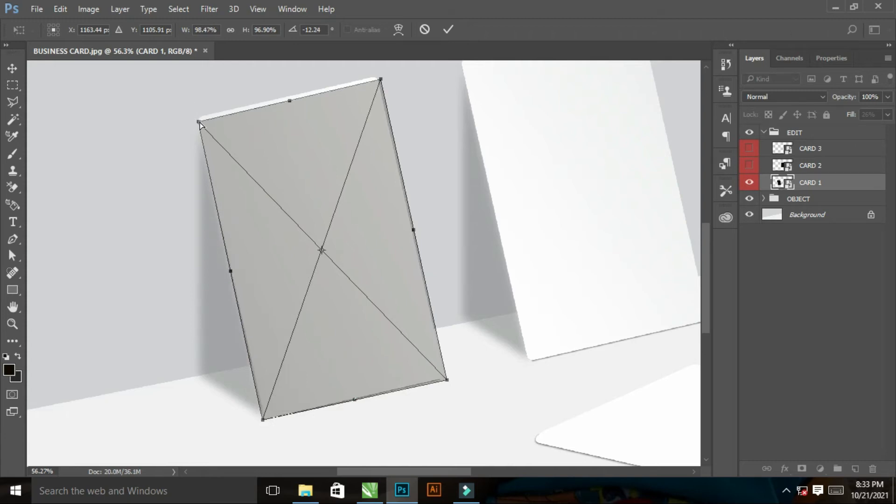
Nudge all four corners of CARD 1 slightly beyond the left card's edges and apply the transform
left_click_drag(199, 121, 193, 118)
left_click_drag(381, 80, 378, 74)
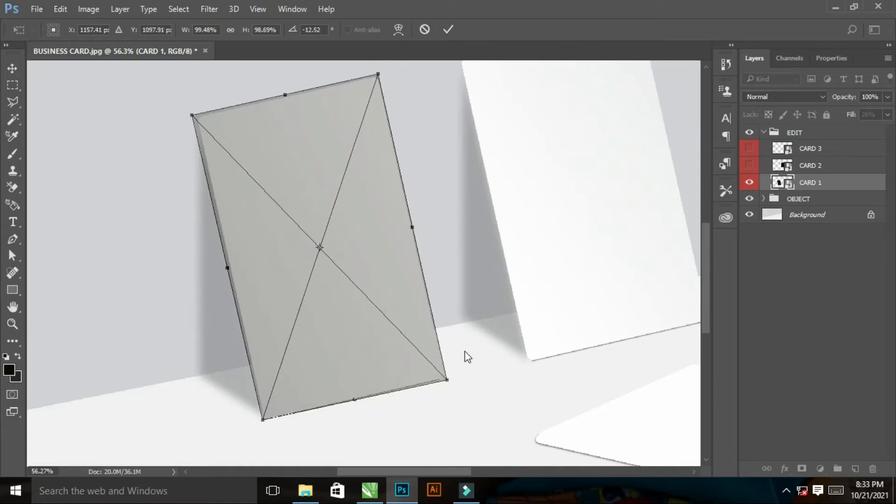
left_click_drag(262, 419, 261, 423)
left_click_drag(447, 384, 451, 385)
key("Return")
key("u")
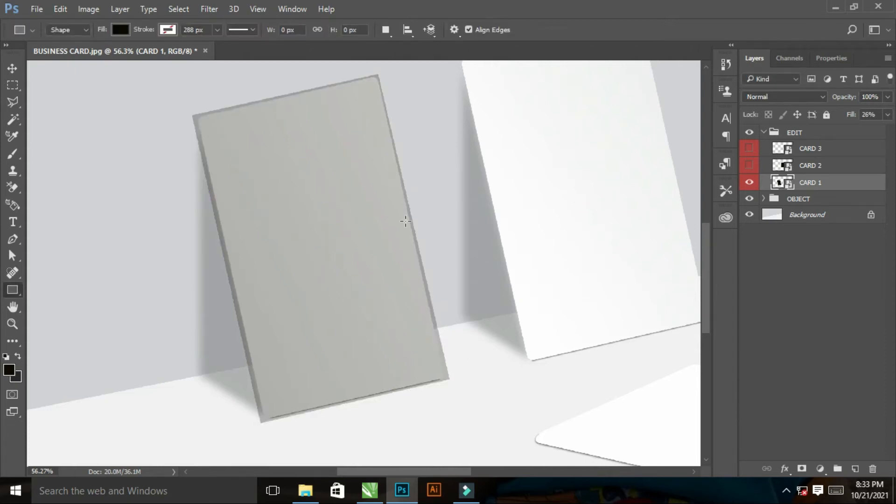
Show CARD 2 and distort its two lower corners onto the lower corners of the second standing card
left_click_drag(511, 284, 236, 318)
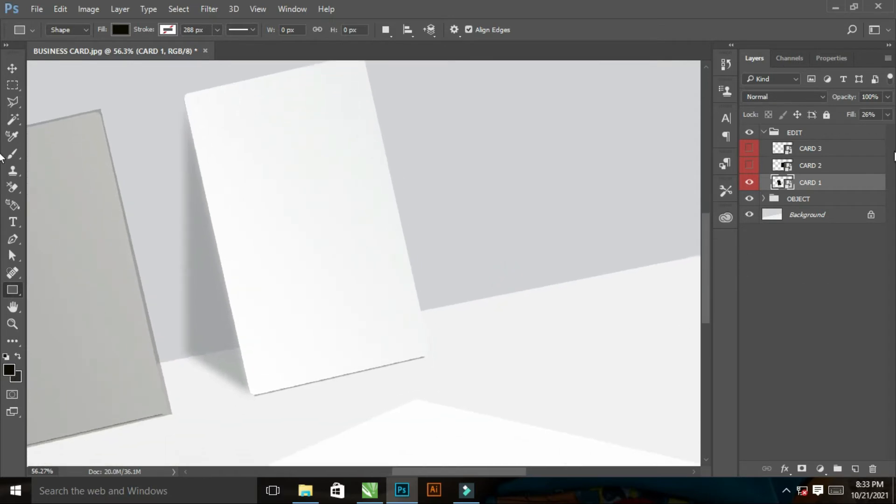
left_click(748, 165)
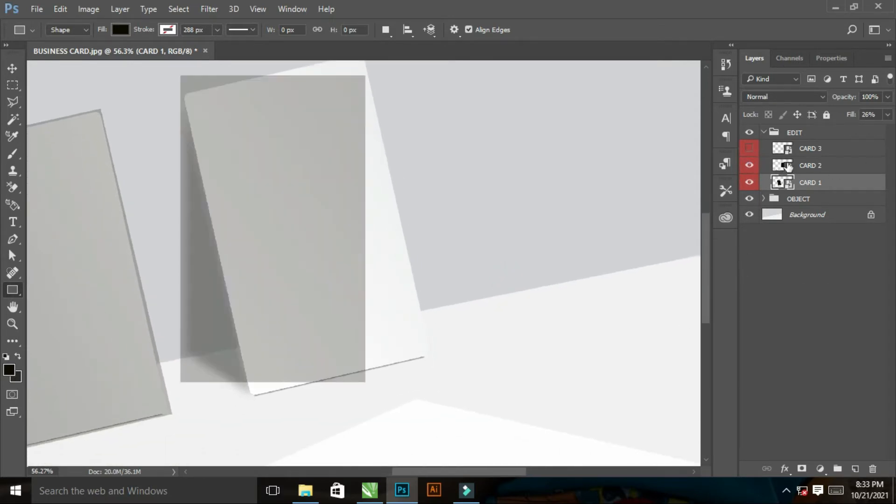
left_click(784, 166)
key("ctrl+t")
right_click(346, 206)
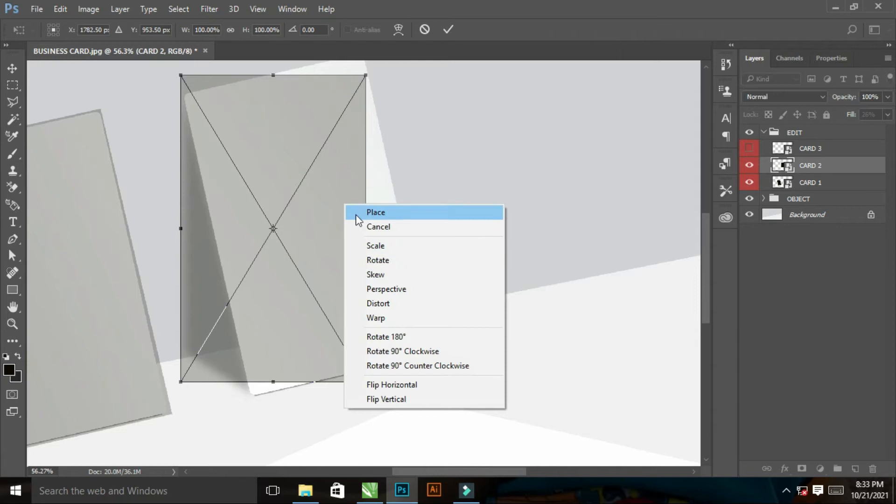
left_click(382, 303)
left_click_drag(366, 382, 435, 357)
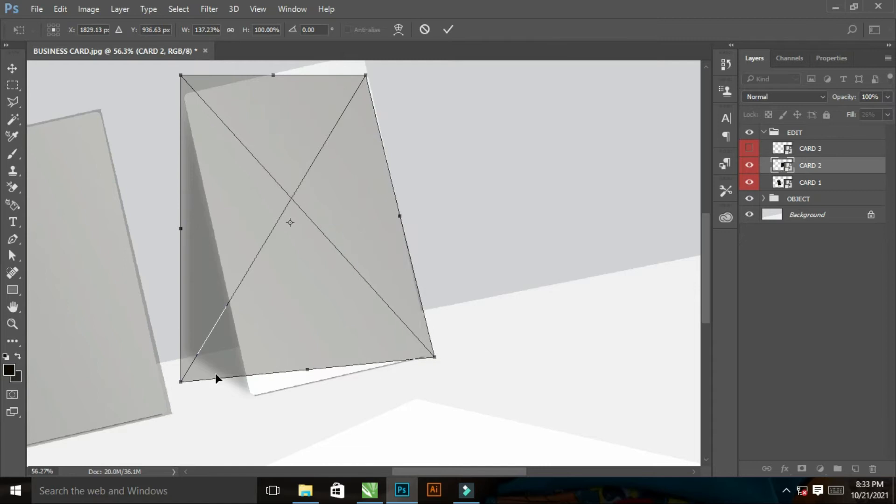
left_click_drag(182, 382, 250, 400)
Distort CARD 2 so its remaining corners fit the second standing card, nudge them slightly past the edges, and apply the transform
left_click_drag(256, 242, 284, 362)
left_click_drag(390, 190, 391, 166)
key("ctrl+space")
left_click_drag(162, 153, 455, 234)
left_click_drag(125, 228, 127, 265)
left_click_drag(544, 164, 542, 174)
scroll(524, 226, "down", 10)
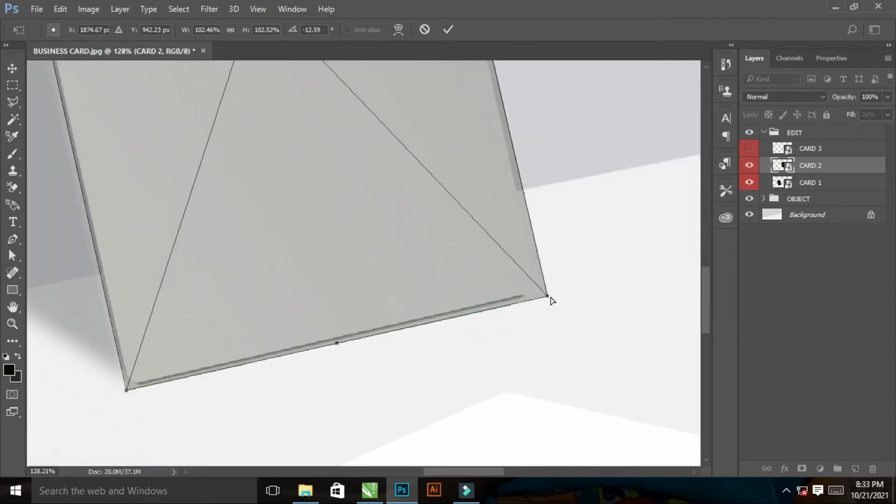
left_click_drag(548, 297, 544, 298)
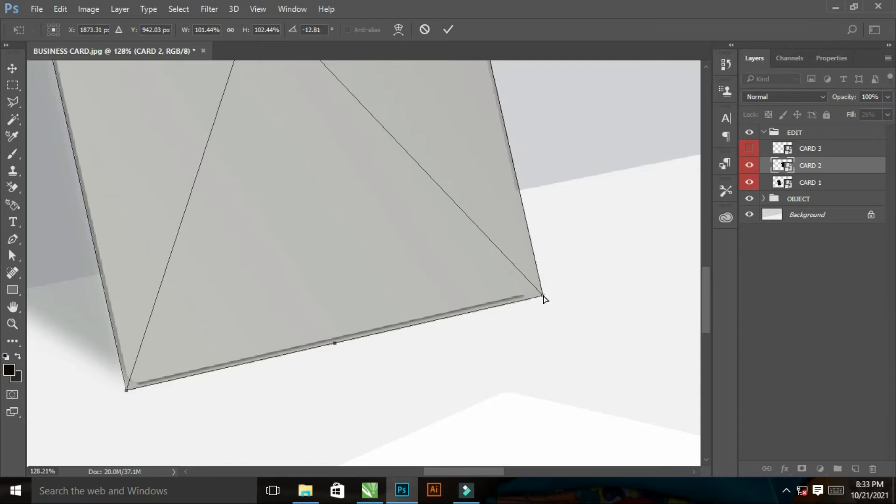
key("u")
left_click_drag(490, 292, 238, 390)
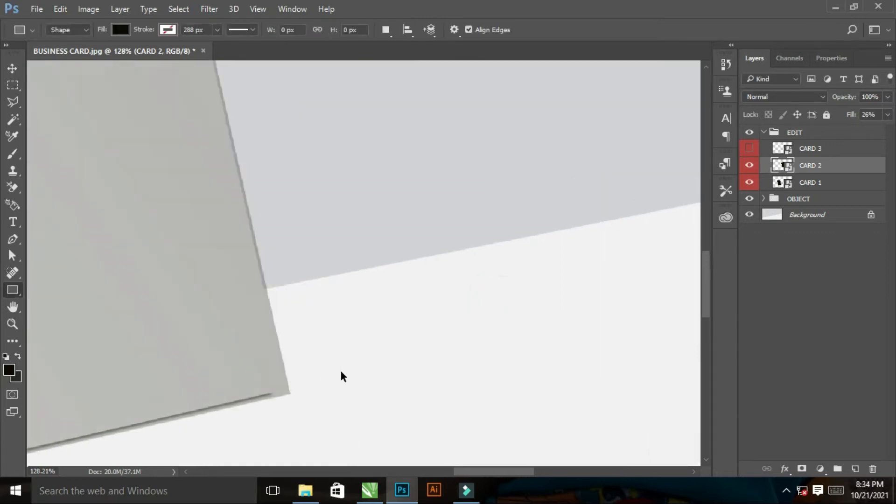
key("ctrl+0")
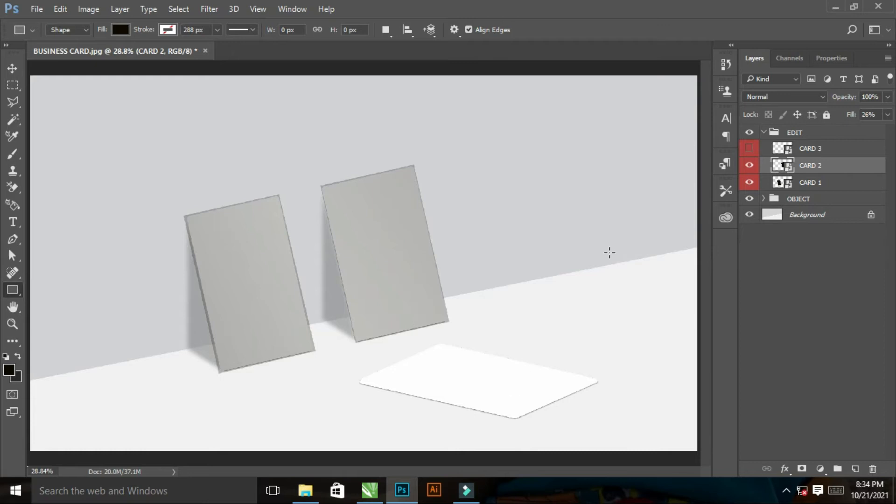
Show CARD 3, start a distort transform on it, and move it over the card lying flat
left_click(749, 148)
left_click(812, 148)
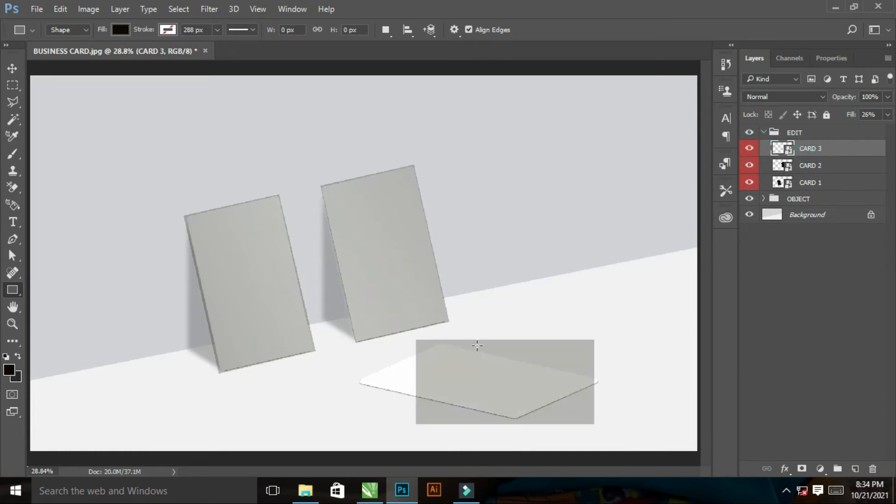
key("ctrl+t")
left_click_drag(288, 290, 696, 451)
right_click(346, 259)
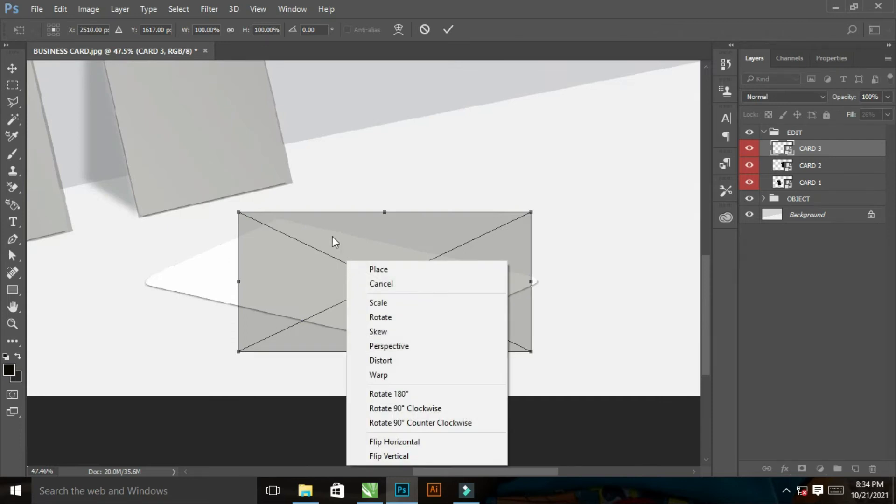
left_click(377, 361)
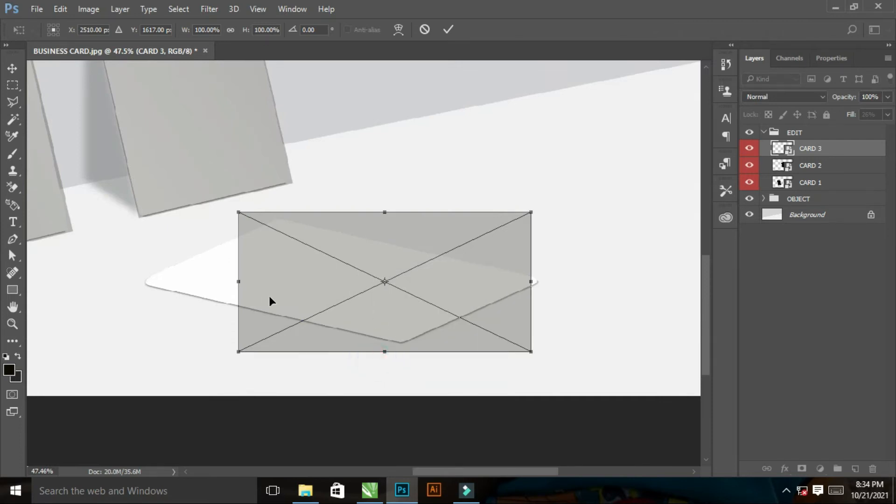
left_click_drag(304, 290, 217, 267)
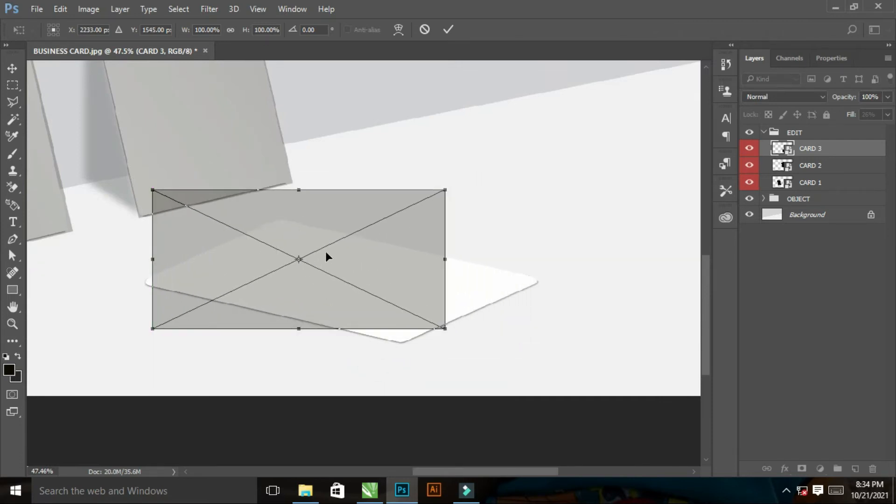
Distort CARD 3 so its four corners meet the corners of the card lying flat
right_click(356, 235)
left_click(389, 347)
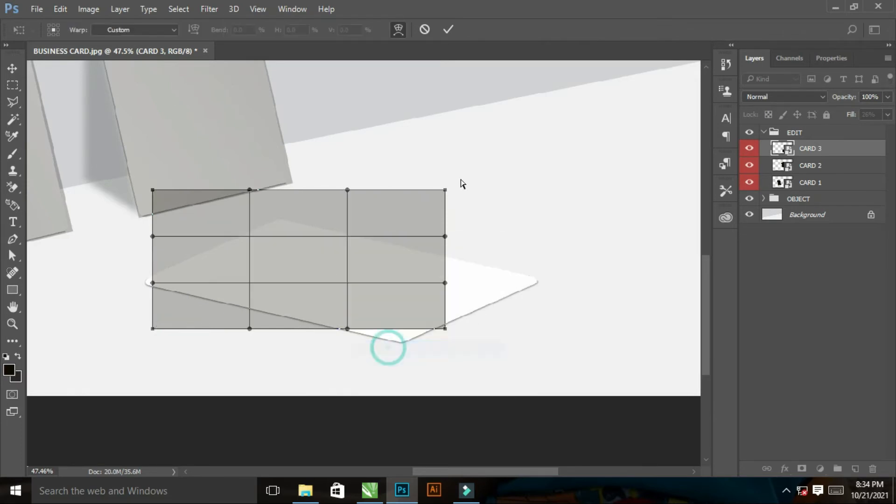
right_click(391, 282)
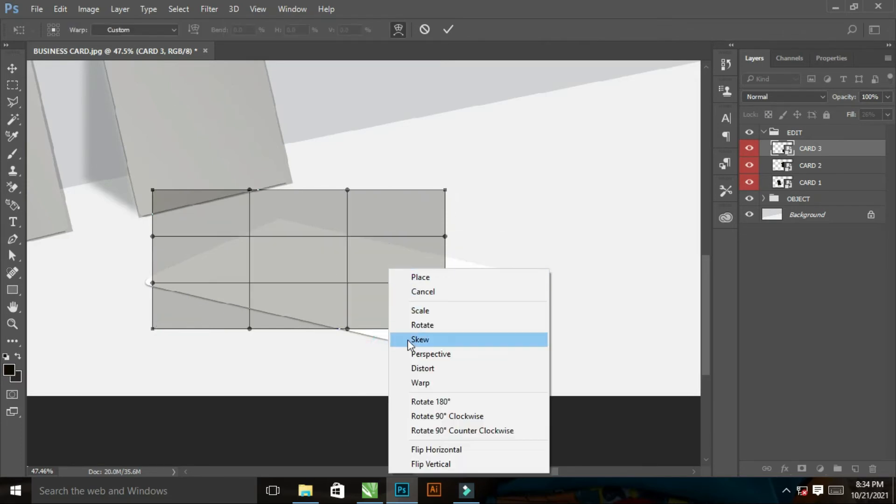
left_click(411, 366)
left_click_drag(447, 193, 550, 281)
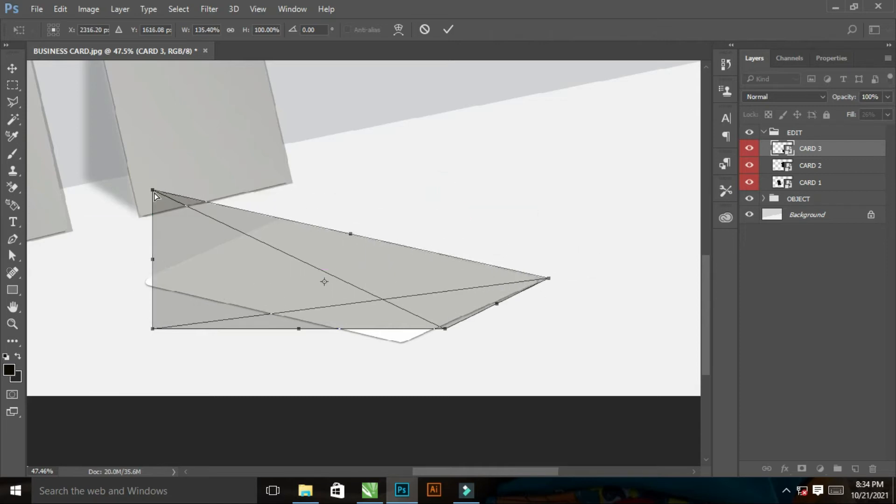
left_click_drag(153, 192, 276, 216)
left_click_drag(153, 332, 139, 288)
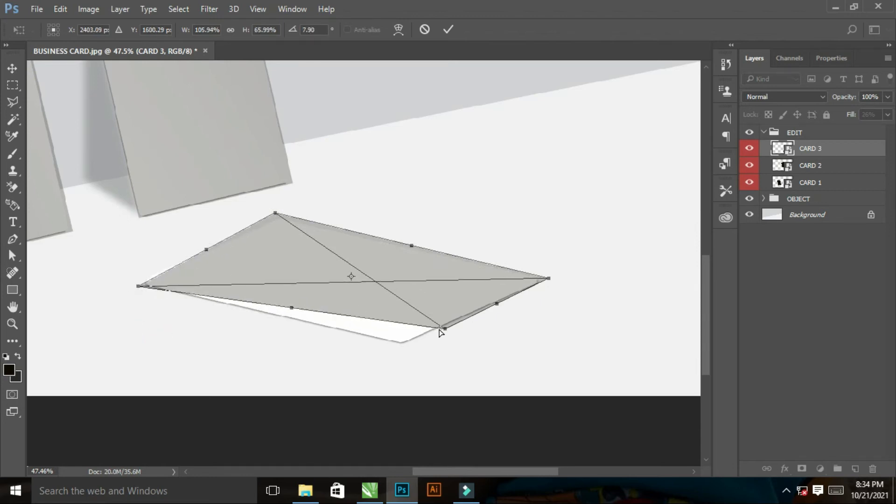
left_click_drag(444, 331, 400, 344)
Fine-tune CARD 3's front, right and left corners so they sit just beyond the flat card's rounded corners
key("ctrl+space")
left_click_drag(362, 256, 578, 353)
left_click_drag(144, 372, 151, 372)
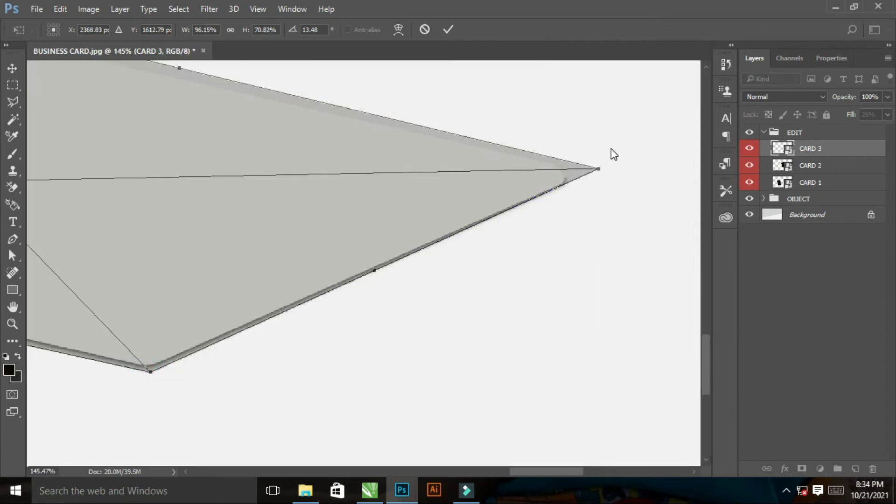
left_click_drag(599, 171, 597, 173)
left_click_drag(341, 186, 542, 260)
left_click_drag(196, 180, 436, 269)
left_click_drag(271, 202, 381, 267)
left_click_drag(312, 199, 322, 211)
left_click_drag(282, 278, 556, 167)
left_click_drag(164, 312, 147, 299)
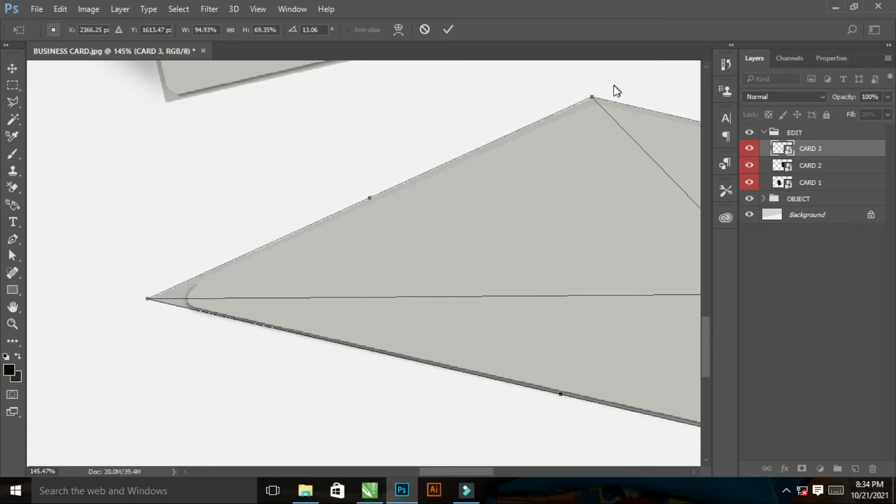
Bring CARD 3's rear corner closer to the flat card's edge and apply the transform
left_click_drag(591, 98, 657, 142)
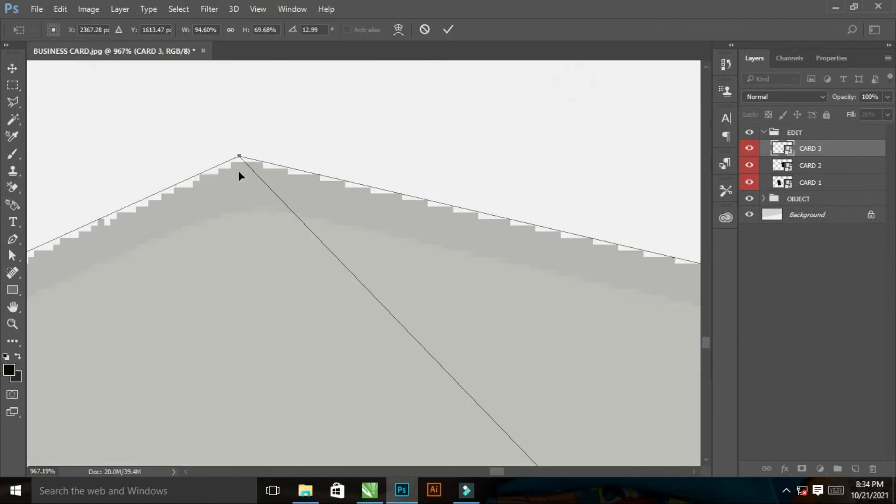
mouse_move(239, 159)
left_mouse_down()
mouse_move(236, 151)
mouse_move(234, 170)
left_mouse_up()
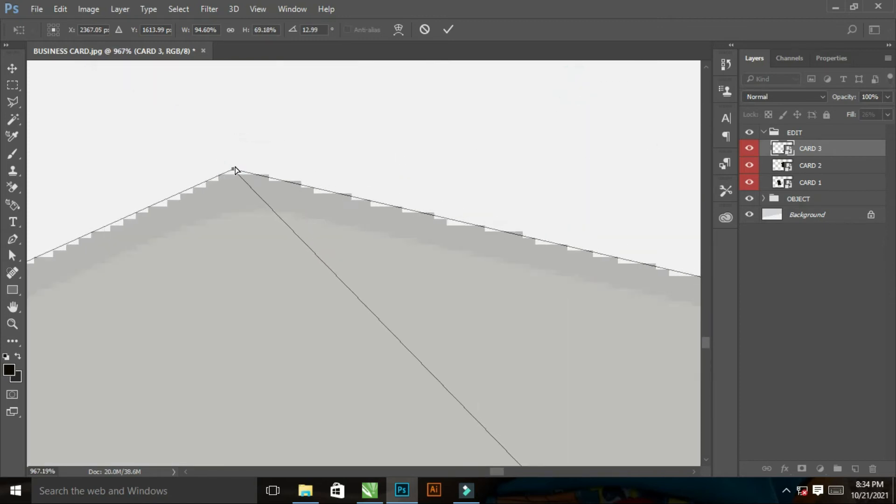
key("ctrl+0")
left_click_drag(442, 341, 686, 445)
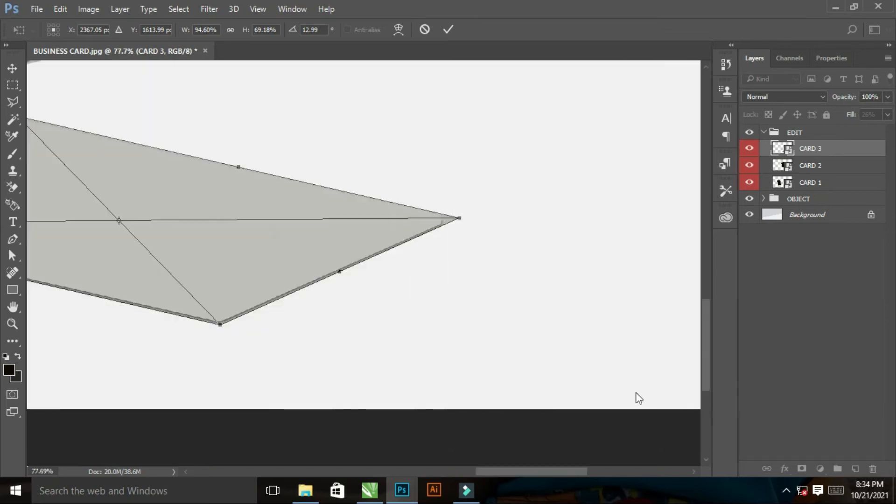
key("ctrl+0")
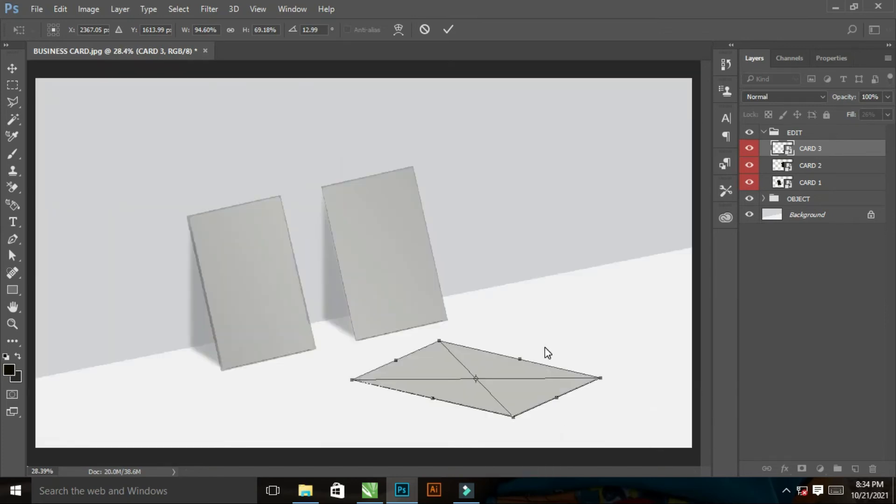
key("Return")
Expand the OBJECT group, load BUSINESS CARD f as a selection, and add it as a layer mask to CARD 1
left_click(762, 204)
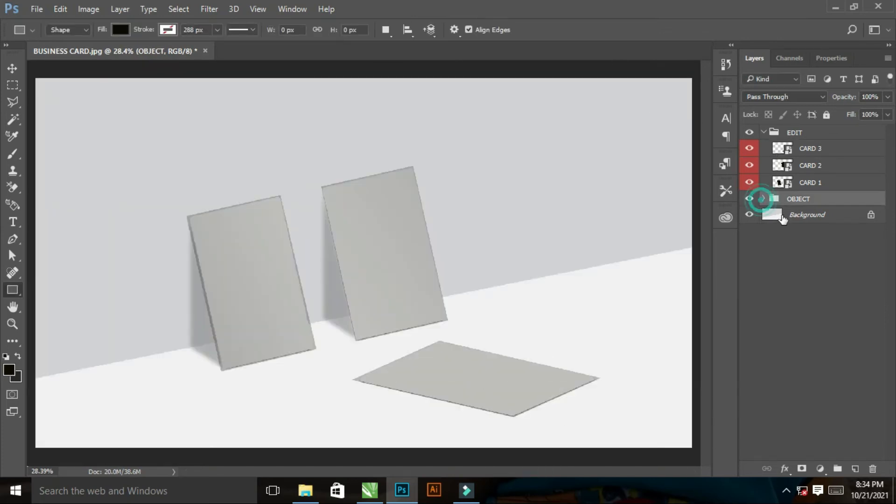
left_click(764, 201)
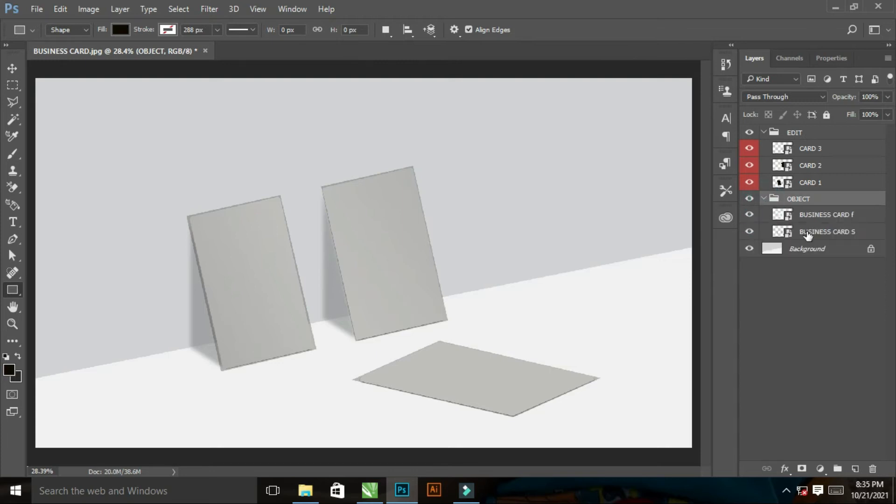
left_click(789, 218, "ctrl")
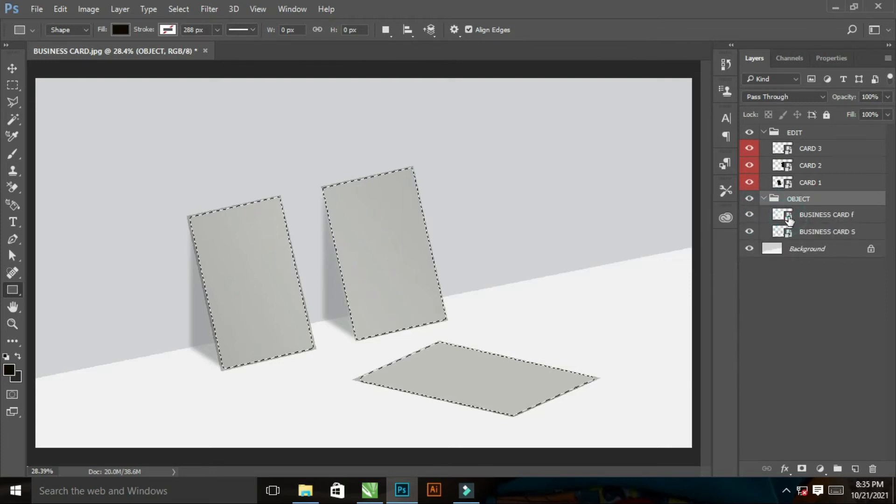
left_click(826, 185)
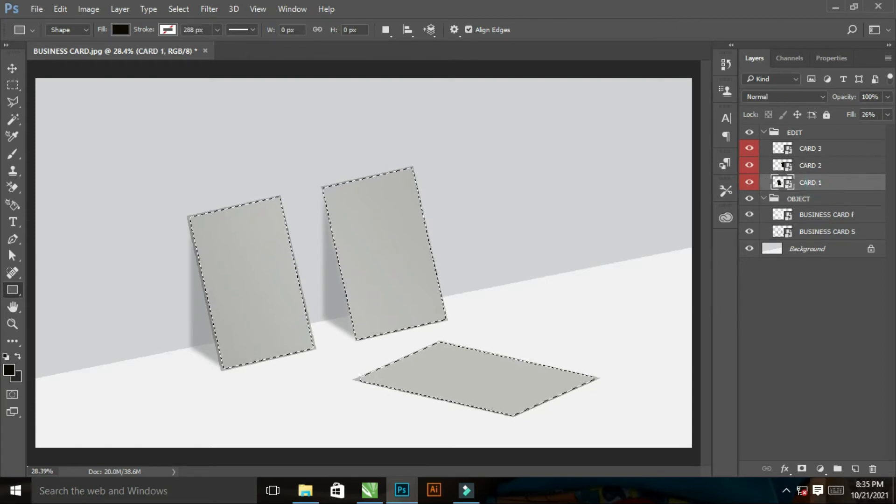
left_click(802, 469)
Reload the BUSINESS CARD f outline as a selection and use it to add a layer mask to CARD 2
left_click(792, 238, "ctrl")
left_click(784, 166)
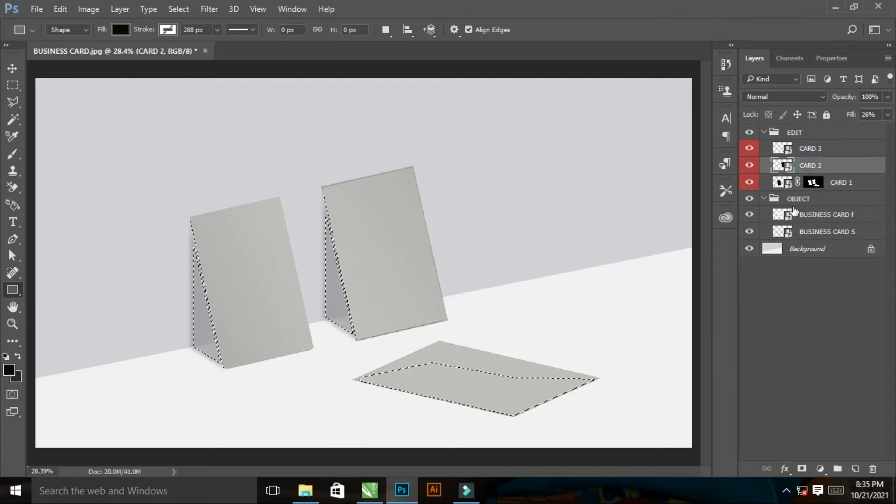
left_click(788, 232, "ctrl")
left_click(789, 218, "ctrl")
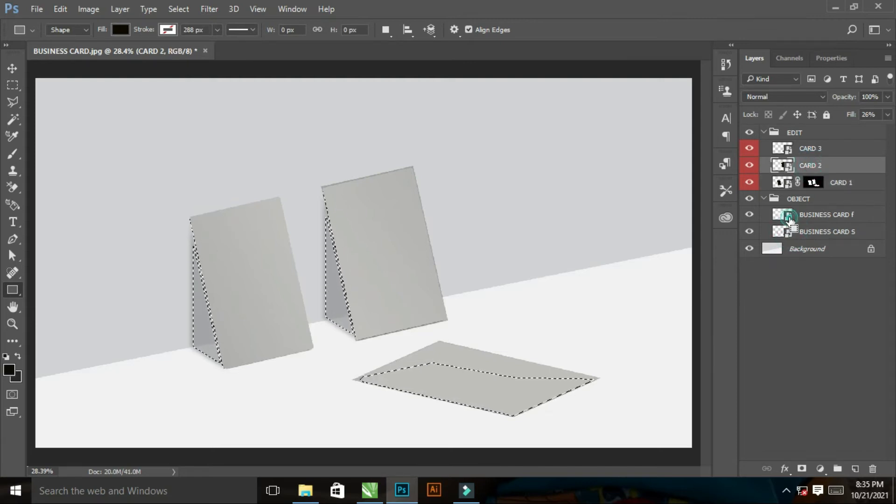
left_click(816, 161)
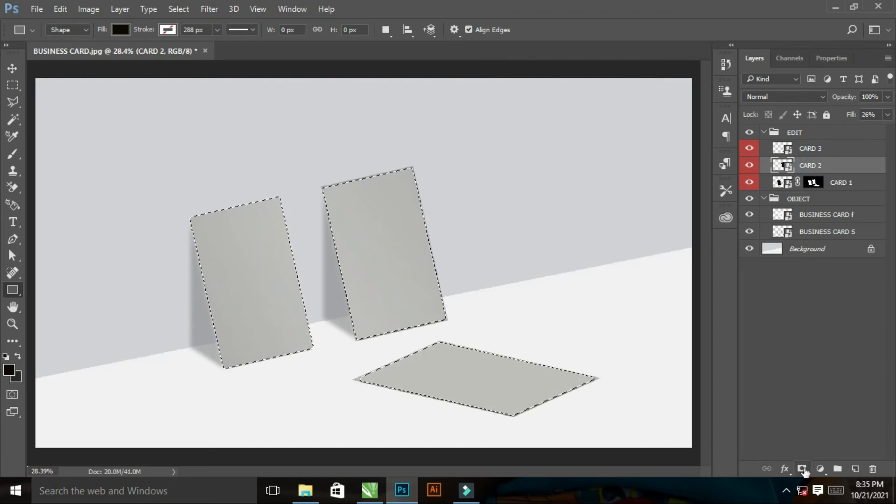
left_click(801, 469)
Mask CARD 3 with a selection loaded from BUSINESS CARD f
left_click(788, 232, "ctrl")
left_click(788, 215, "ctrl")
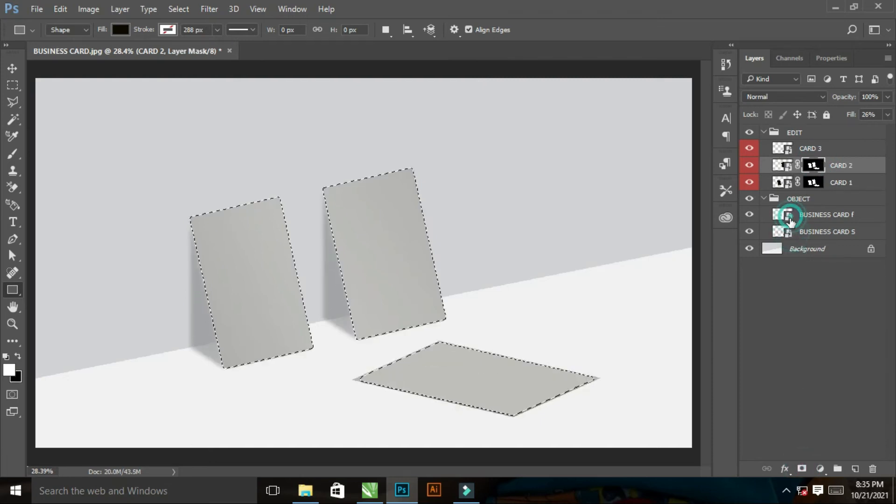
left_click(803, 154)
left_click(801, 468)
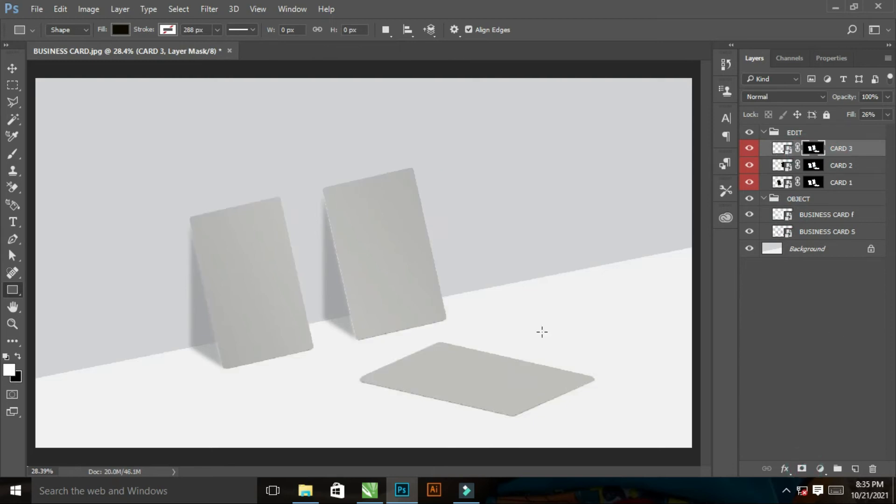
Set the fill of CARD 1, CARD 2 and CARD 3 to 100%
scroll(487, 340, "up", 1)
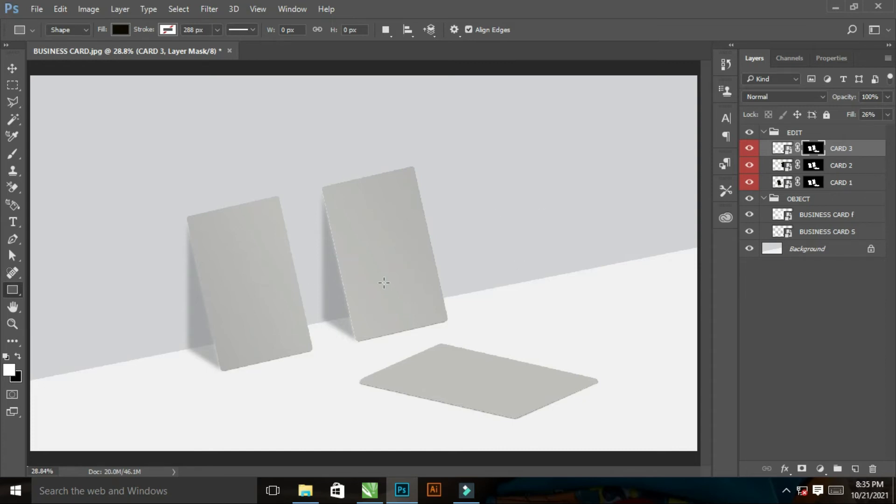
left_click(858, 183, "shift")
left_click(887, 114)
left_click_drag(844, 131, 885, 131)
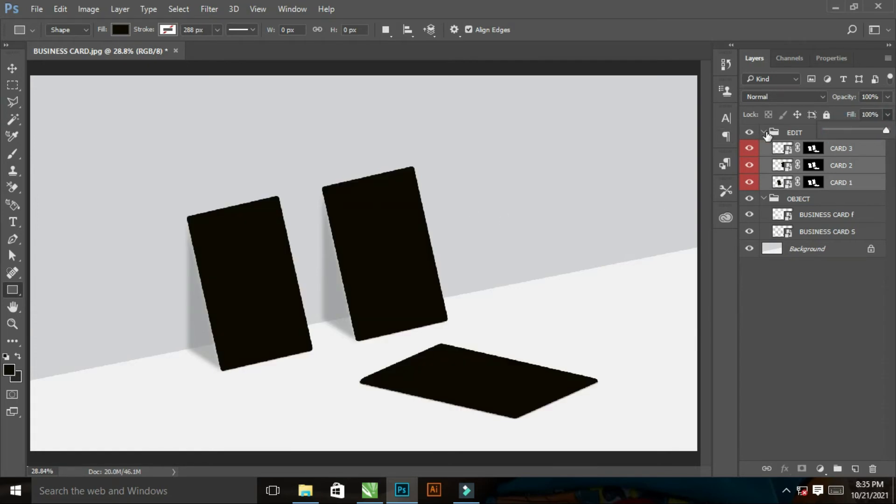
Open the contents of the CARD 1 smart object and place the BUSINESS CARD d artwork from the desktop into it
double_click(782, 185)
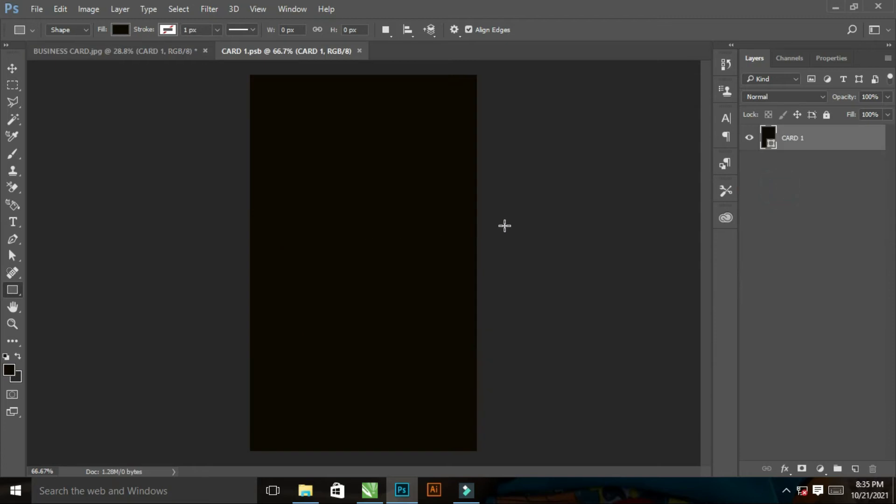
key("super+d")
key("alt+Tab")
left_click_drag(126, 165, 327, 234)
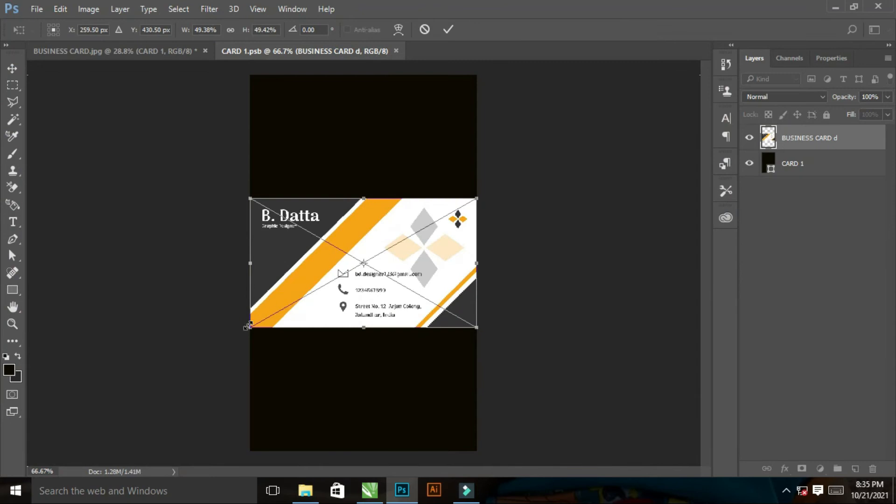
Rotate the placed artwork to -90°, stretch it to fill the CARD 1 canvas, apply, then save and close the smart object
left_click_drag(491, 334, 410, 181)
left_click_drag(432, 378, 489, 445)
left_click_drag(472, 265, 477, 266)
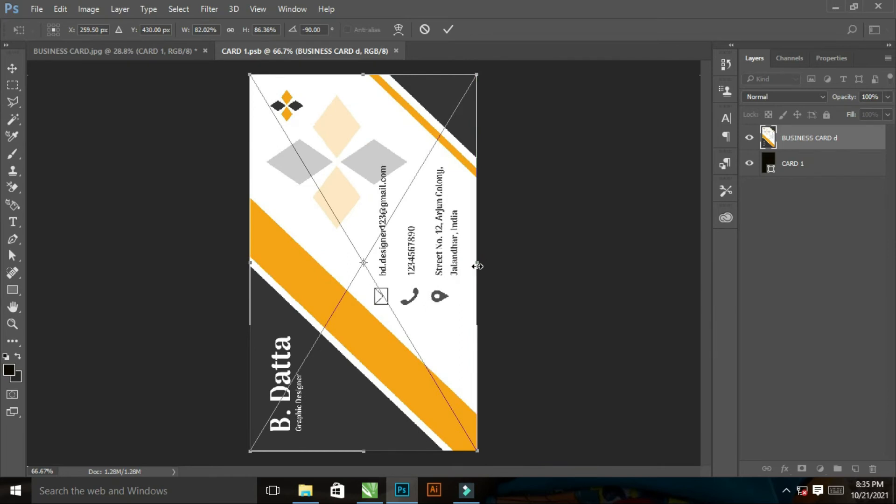
key("Return")
key("ctrl+s")
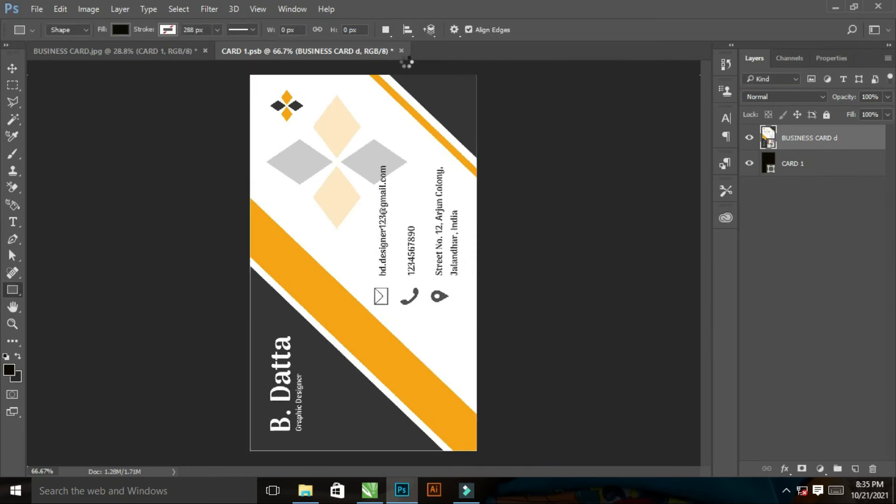
left_click(397, 50)
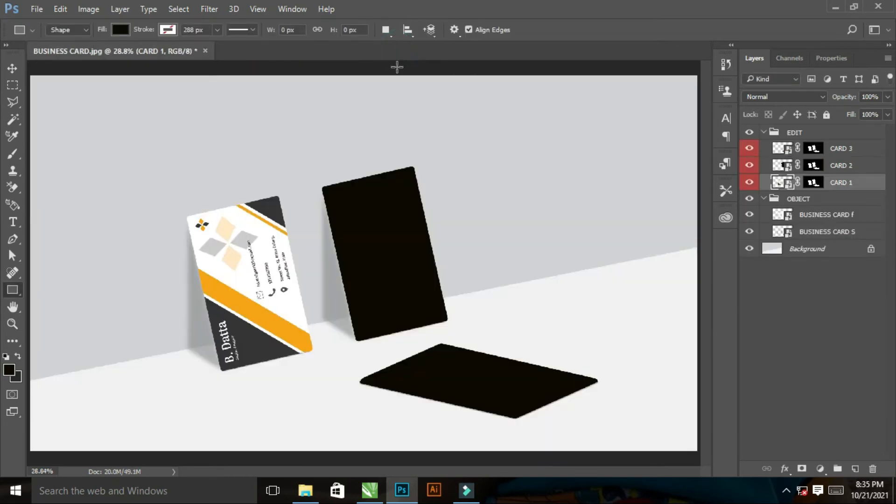
Open the contents of the CARD 2 smart object and place the BUSINESS CARD d artwork from the desktop into it
double_click(782, 166)
key("super+d")
left_click_drag(121, 163, 401, 248)
key("alt+Tab")
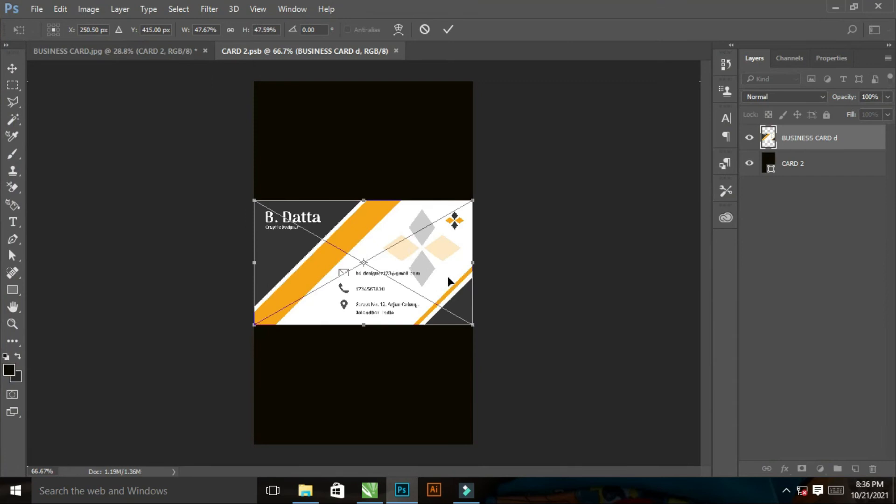
Rotate the placed artwork to -90°, stretch it to fill the CARD 2 canvas, and save and close the smart object
left_click_drag(489, 333, 410, 201)
key("Return")
key("u")
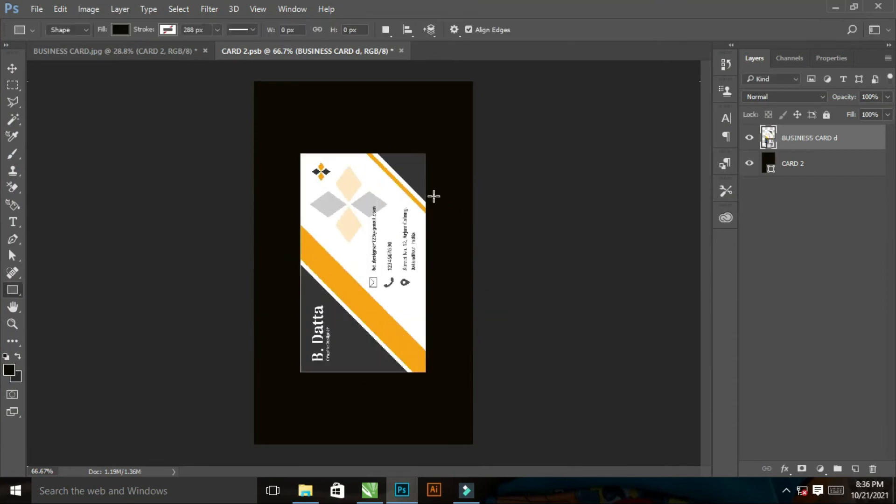
key("ctrl+t")
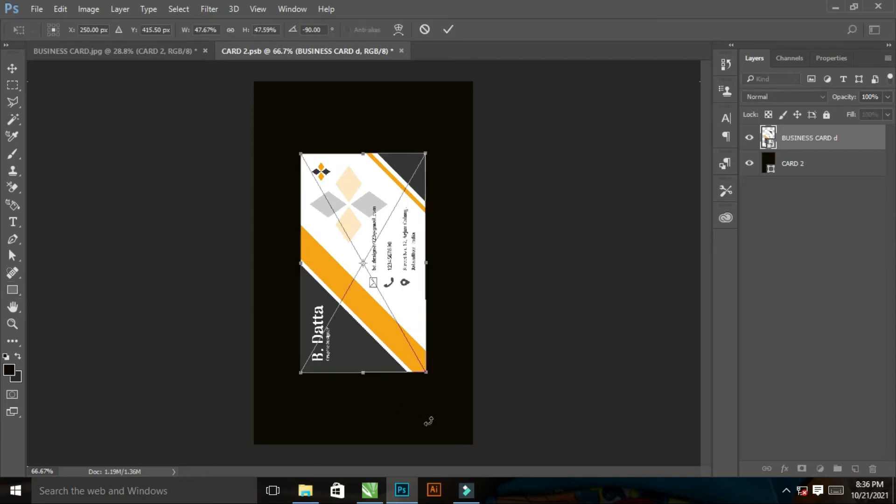
left_click_drag(432, 373, 480, 434)
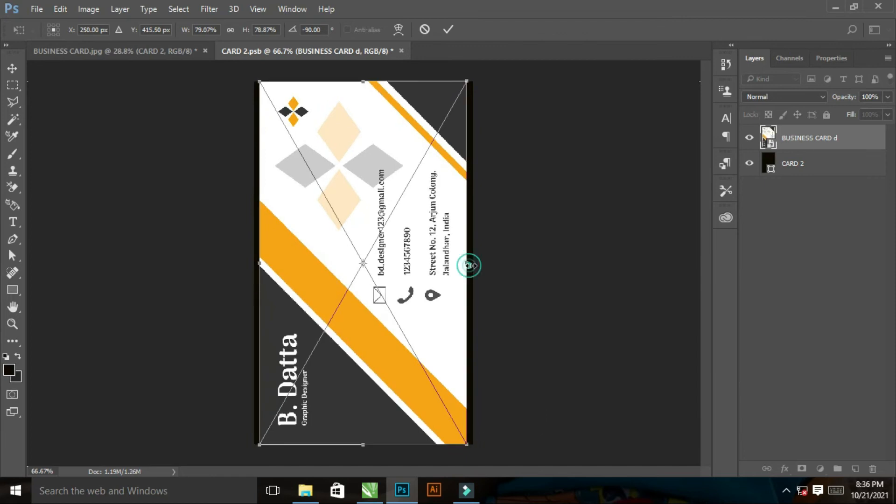
left_click_drag(471, 266, 474, 266)
key("Return")
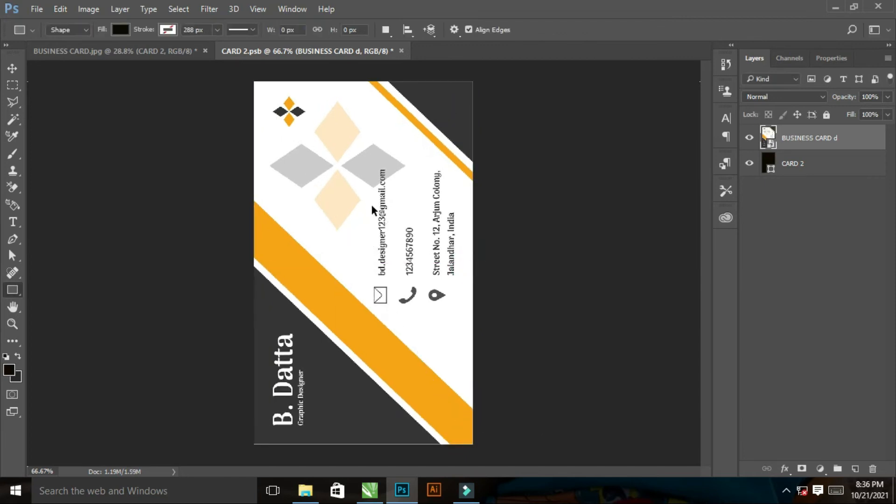
left_click(396, 50)
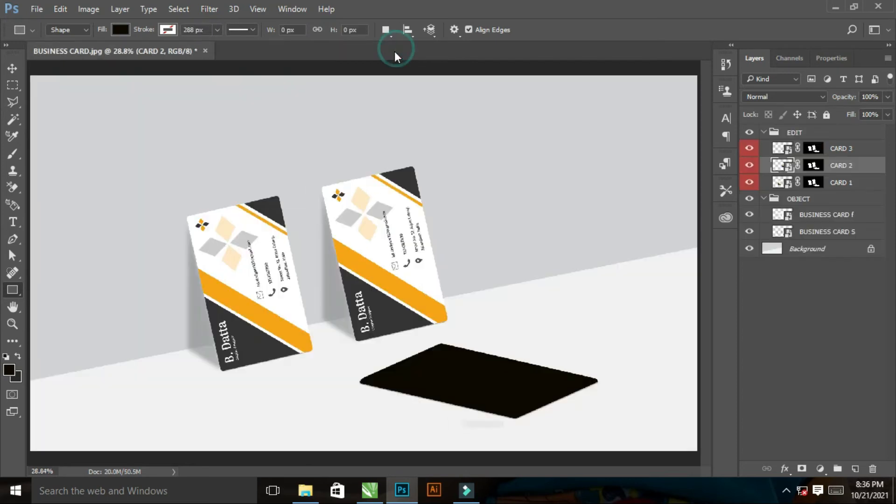
Open the contents of the CARD 3 smart object and place the business card artwork from the desktop into it
double_click(776, 149)
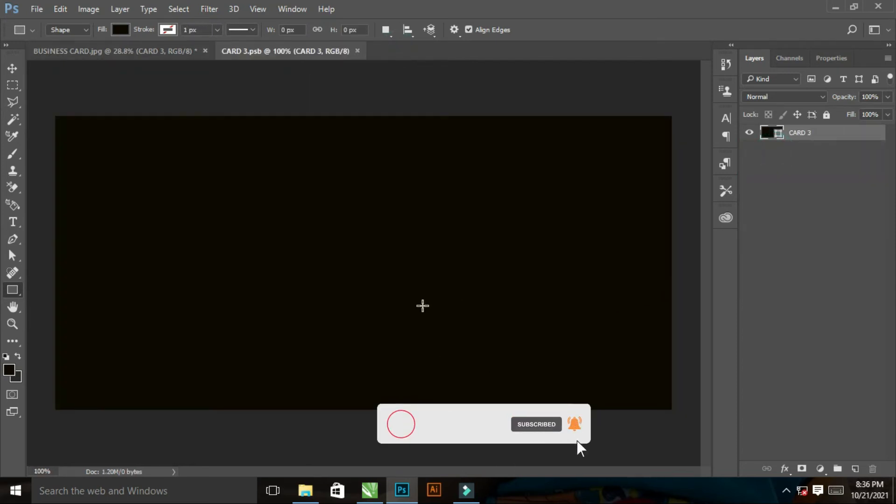
key("super+d")
left_click_drag(125, 166, 390, 268)
key("alt+Tab")
Stretch the placed artwork horizontally to fill the CARD 3 canvas, apply it, and save and close the smart object
left_click_drag(623, 263, 677, 273)
key("Return")
key("ctrl+s")
left_click(395, 51)
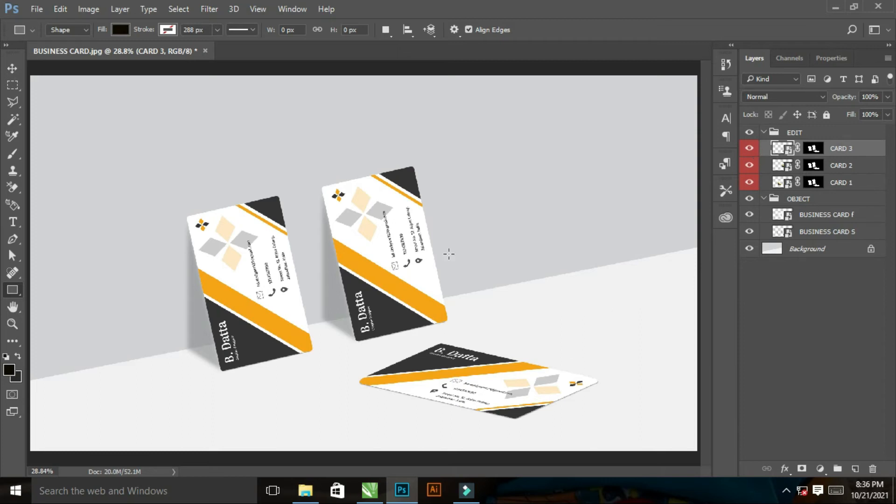
Collapse the EDIT group and copy the BUSINESS CARD f pixels to a new layer through a selection of the card shapes
left_click(766, 131)
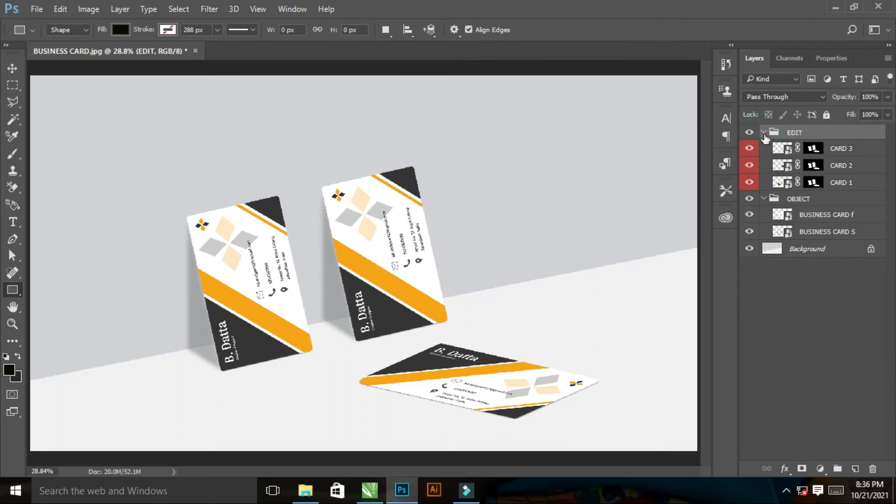
left_click(764, 133)
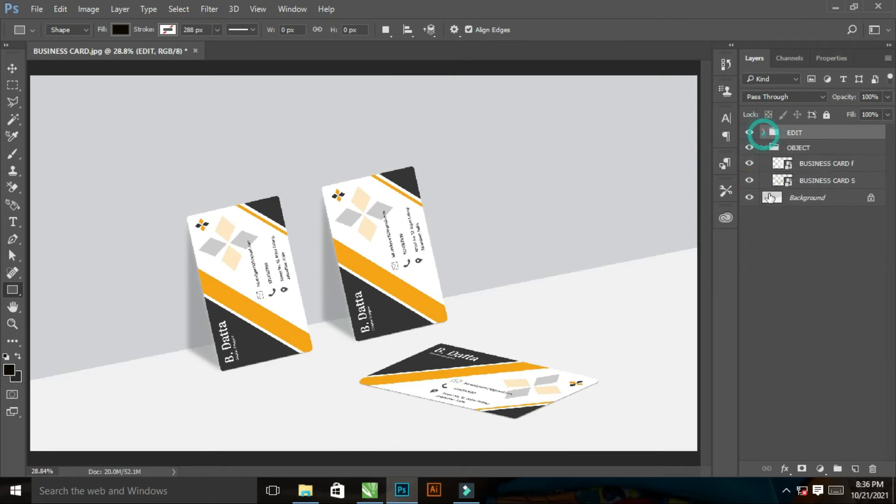
left_click(784, 163, "ctrl")
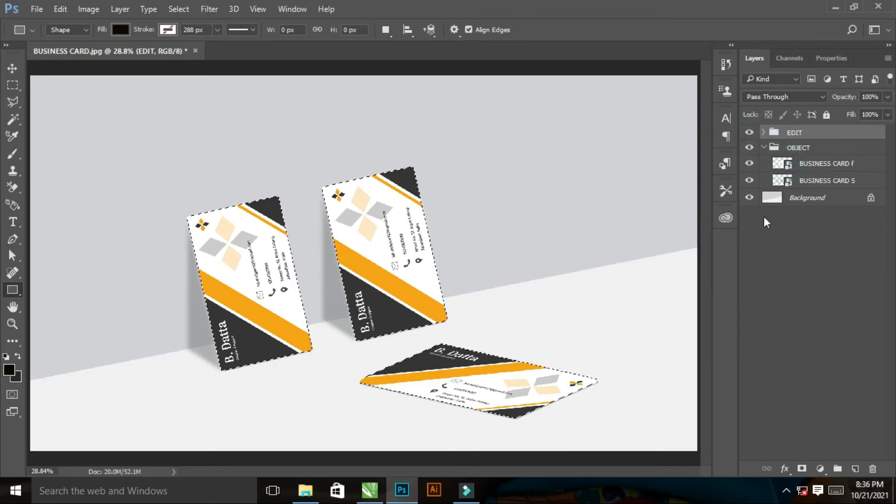
left_click(836, 161)
key("ctrl+j")
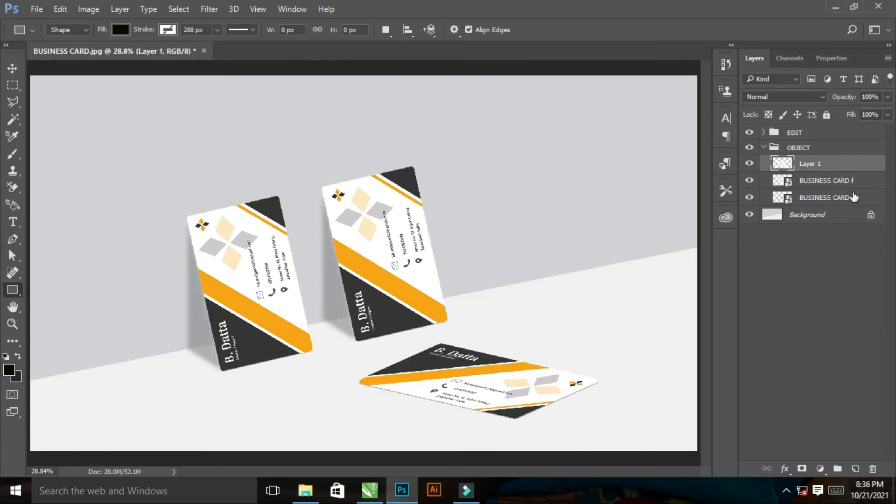
Duplicate the copied card layer twice and move all three copies above the EDIT group
key("ctrl+j")
key("ctrl+j")
left_click(840, 197, "shift")
left_click_drag(841, 171, 843, 127)
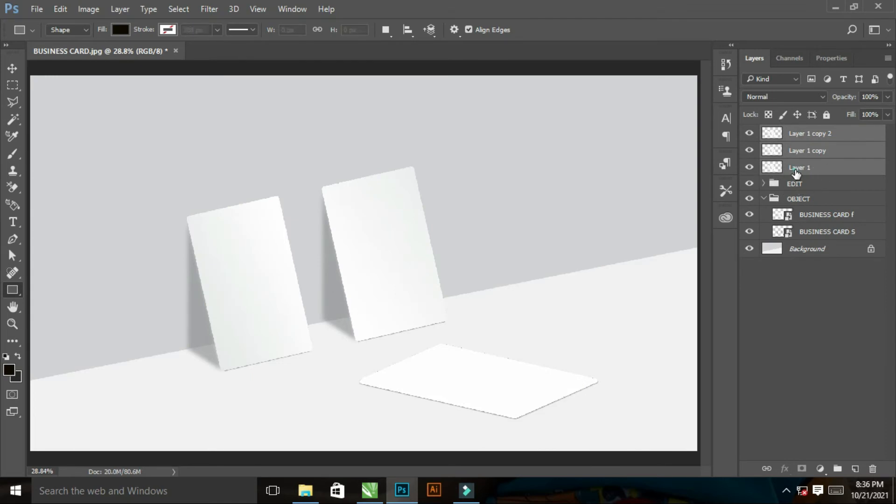
Rename the three card copies, from lowest to uppermost, as SHADOW, MIDTONE and LIGHT
double_click(793, 168)
type("S")
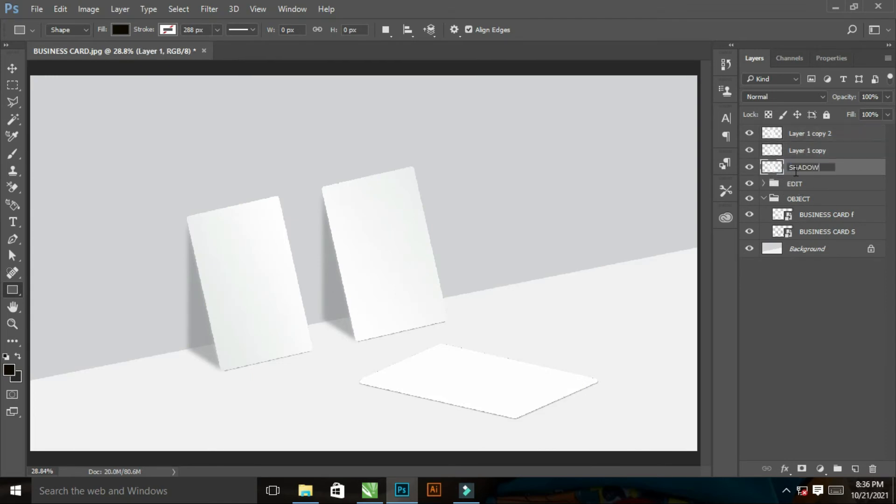
type("HADOW")
key("Return")
double_click(797, 151)
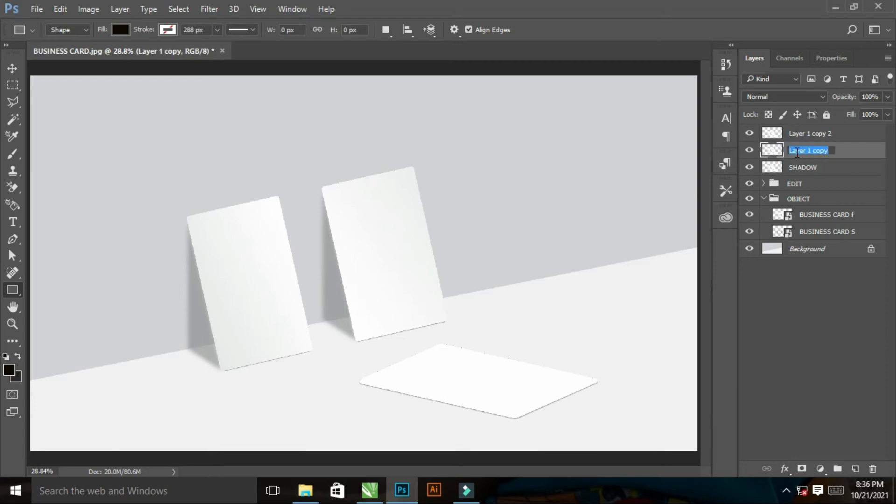
type("MIDTONE")
key("Return")
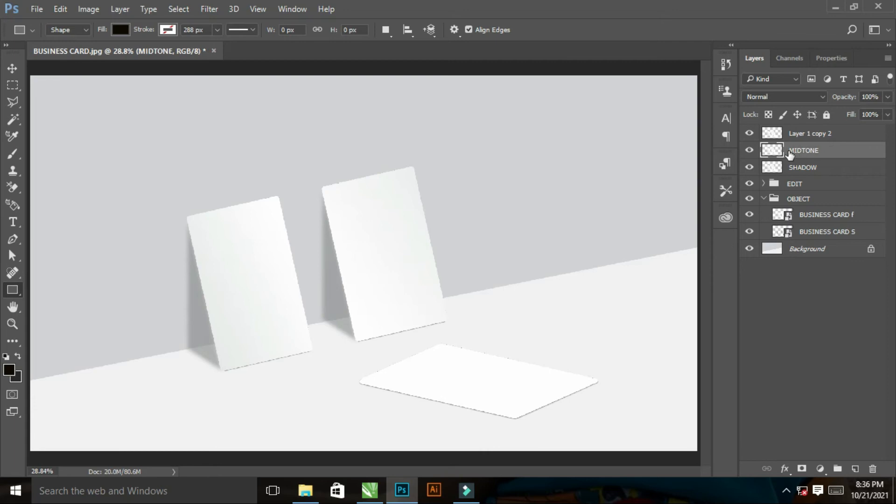
double_click(804, 133)
type("LIGHT")
key("Return")
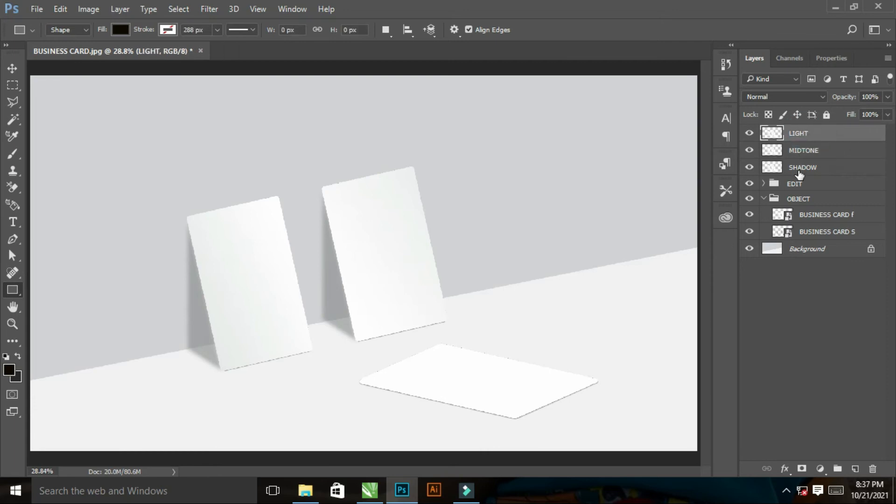
Group the LIGHT, MIDTONE and SHADOW layers and name the group FX
left_click(799, 173, "shift")
left_click_drag(799, 173, 838, 468)
double_click(795, 133)
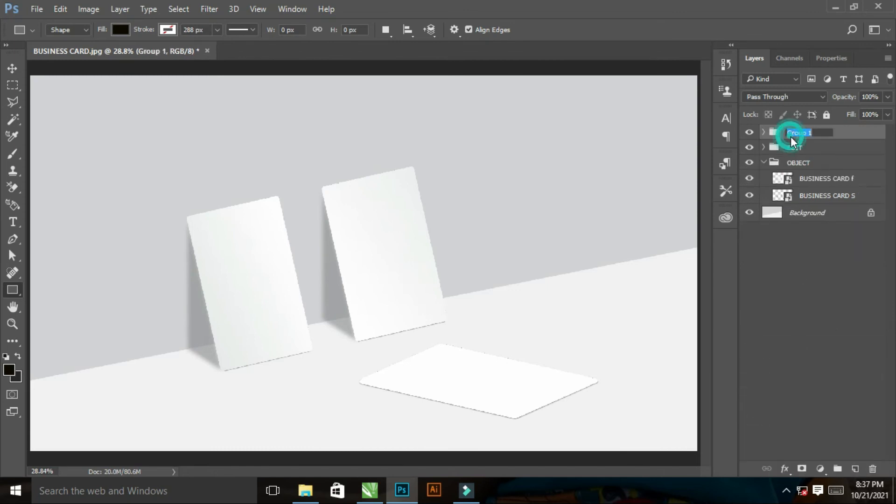
type("FX")
key("Return")
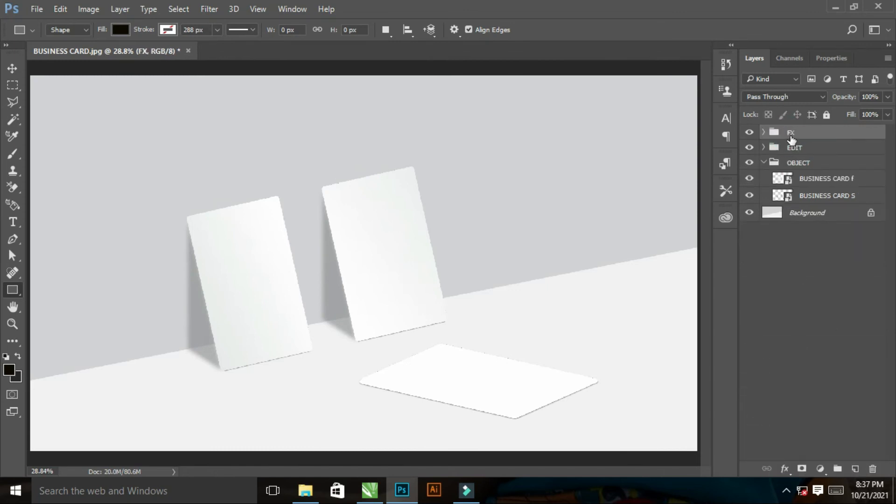
Hide LIGHT and MIDTONE in the FX group and set the SHADOW layer's blend mode to Linear Burn
left_click(763, 132)
left_click(749, 148)
left_click(749, 166)
left_click(835, 184)
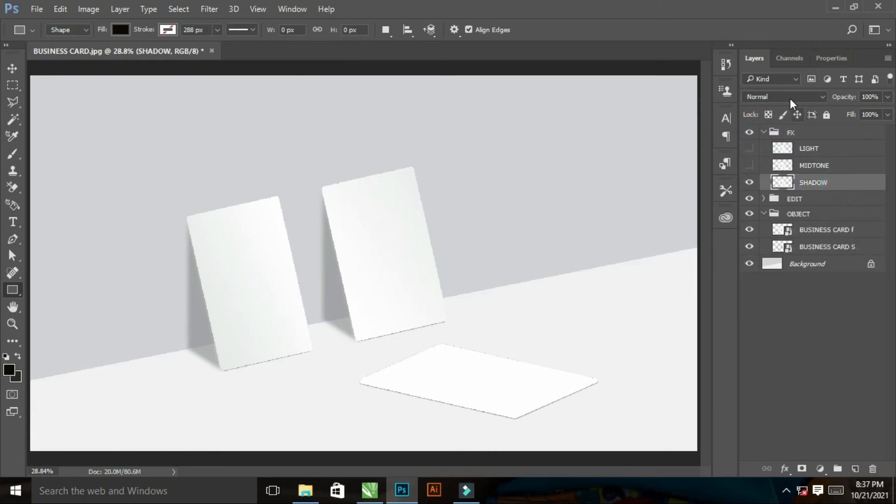
left_click(791, 97)
left_click(771, 154)
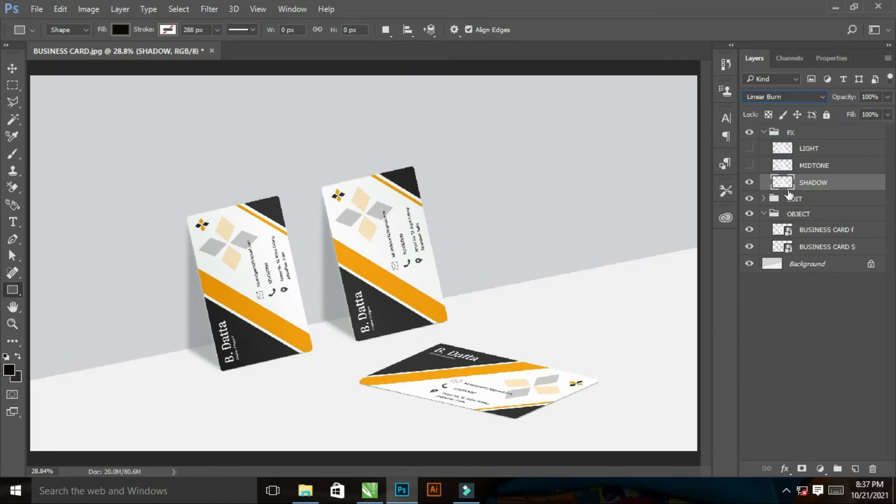
Show the MIDTONE layer and set its blend mode to Linear Burn
left_click(749, 165)
left_click(795, 165)
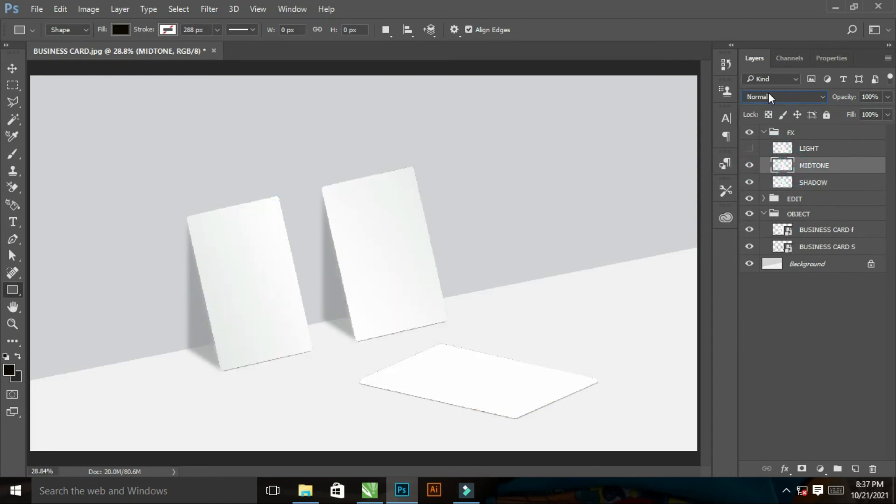
left_click(768, 95)
left_click(760, 155)
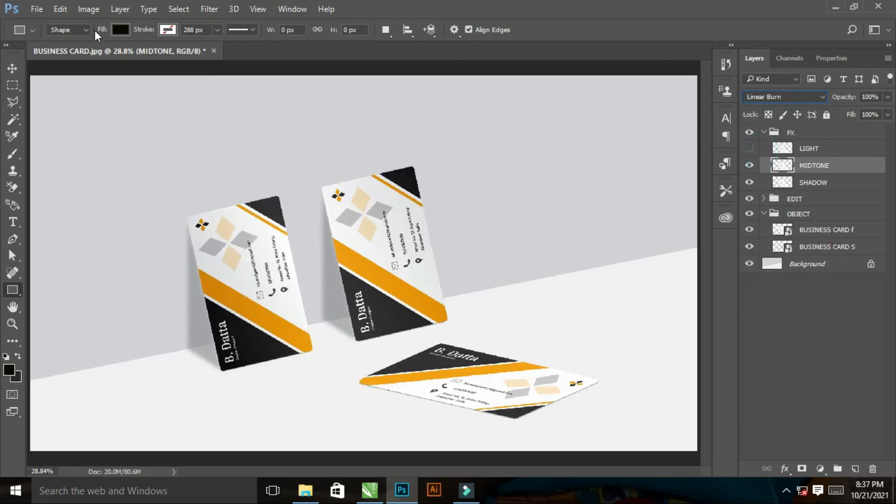
Apply Levels to MIDTONE with input black 56 and output black 43, and lower the input white point slightly
left_click(90, 13)
mouse_move(135, 39)
left_click(242, 53)
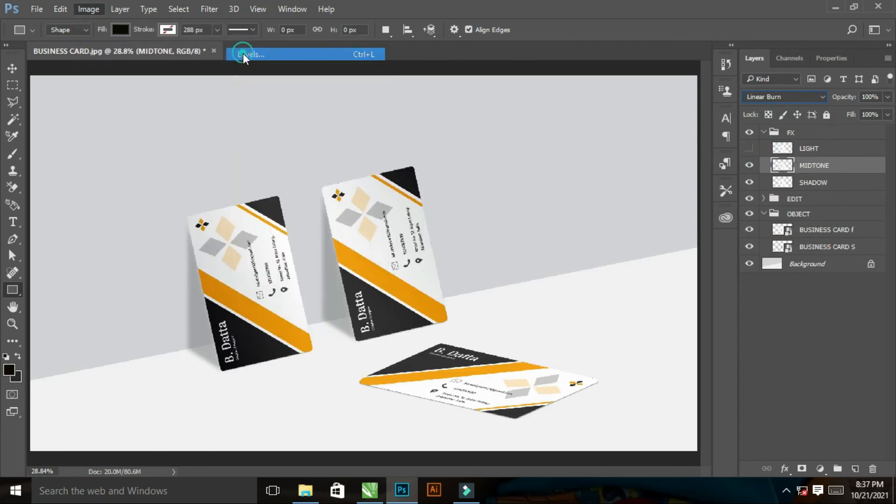
left_click_drag(626, 187, 656, 189)
left_click_drag(628, 240, 661, 240)
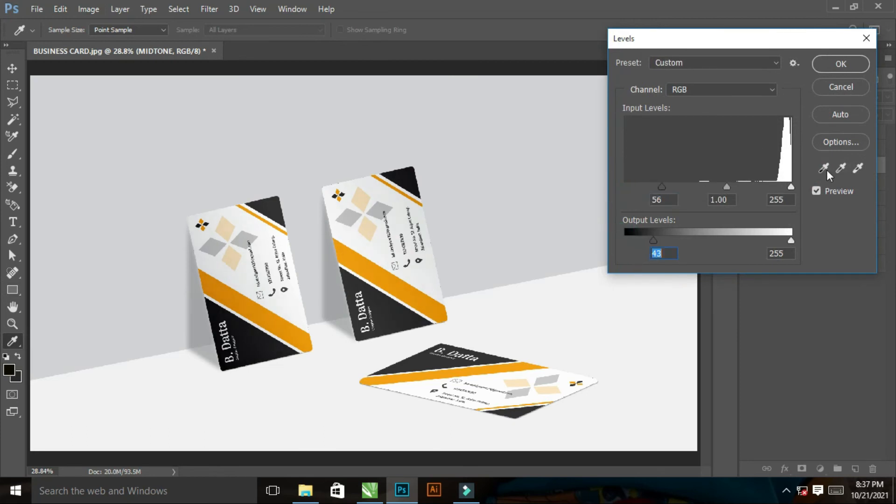
left_click_drag(789, 187, 770, 184)
left_click(856, 66)
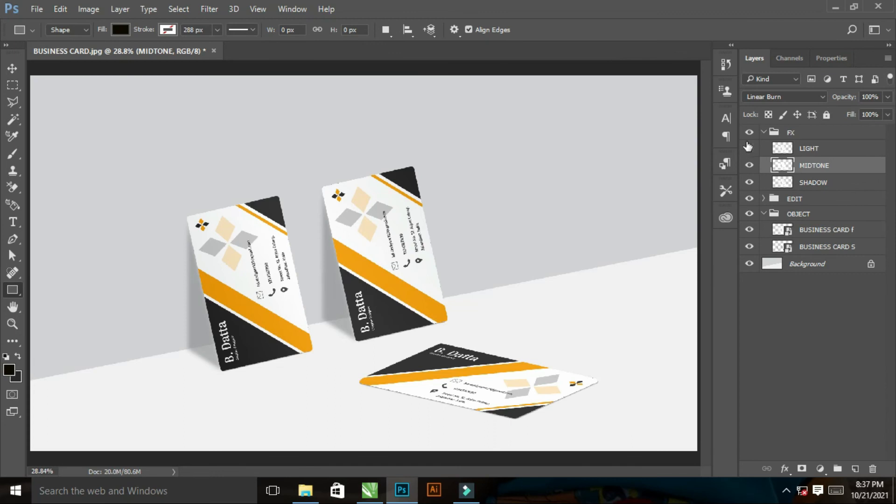
Show the LIGHT layer and set its blend mode to Screen
left_click(748, 146)
left_click(821, 148)
left_click(780, 96)
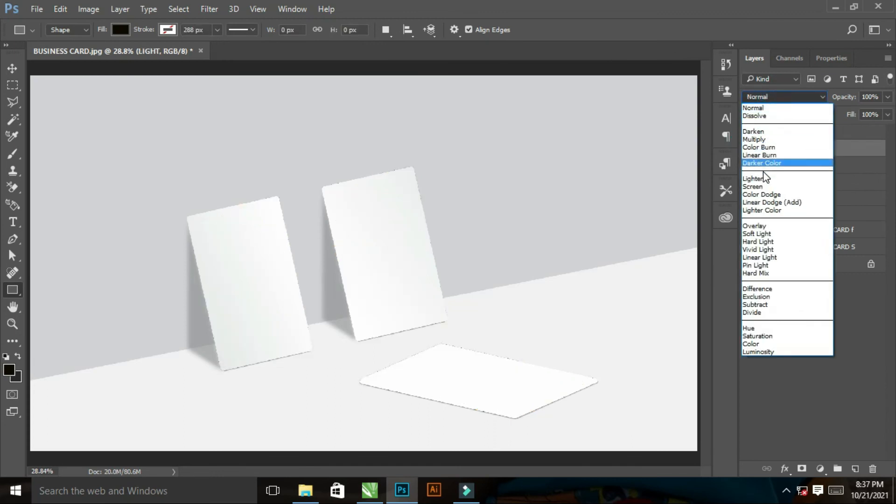
left_click(752, 186)
Apply Levels to the LIGHT layer with input black 233 and output white 47
left_click(85, 10)
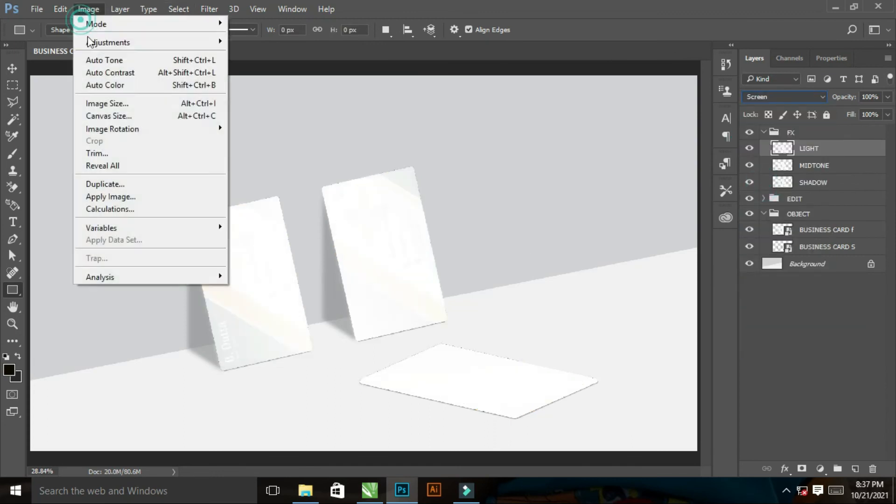
mouse_move(93, 42)
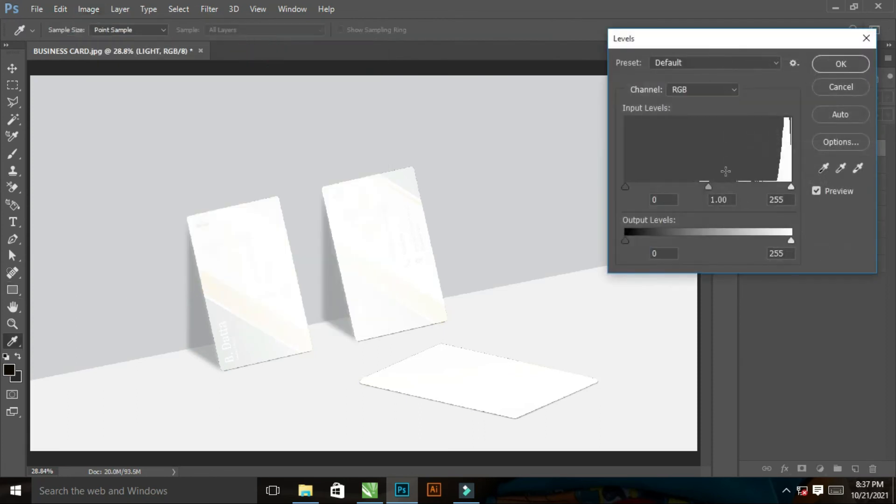
left_click_drag(623, 187, 763, 195)
left_click_drag(794, 242, 698, 245)
left_click_drag(760, 186, 776, 187)
left_click_drag(693, 242, 656, 239)
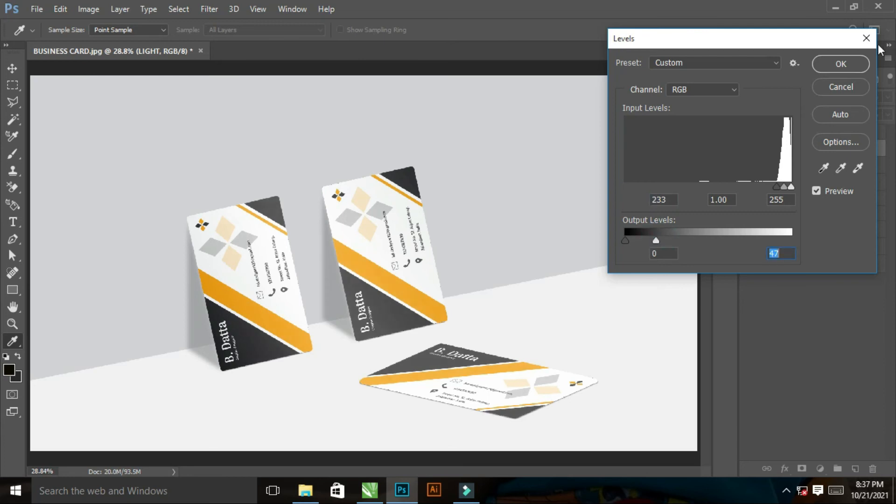
left_click(840, 65)
key("u")
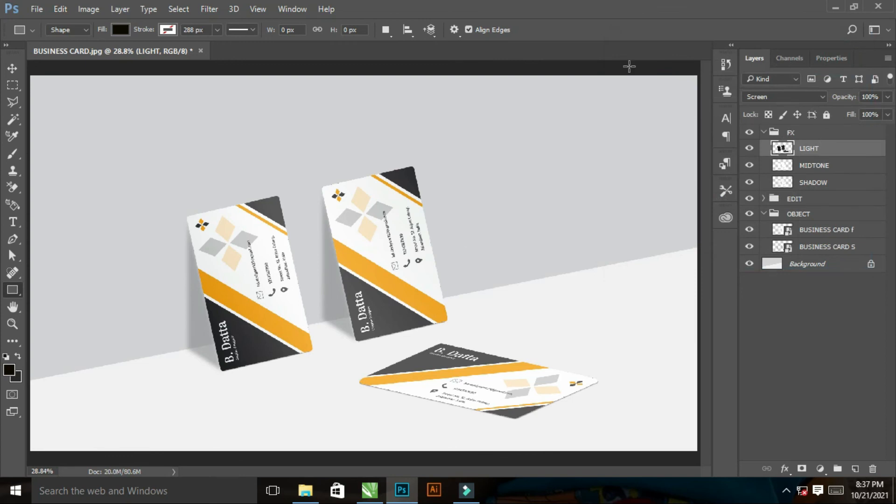
Examine the shading and artwork on the two standing cards up close
key("ctrl+space")
left_click_drag(194, 307, 297, 370)
key("ctrl+0")
key("ctrl+space")
left_click_drag(324, 252, 396, 320)
key("ctrl+0")
Collapse the FX, EDIT and OBJECT groups and select the Background layer
left_click(763, 134)
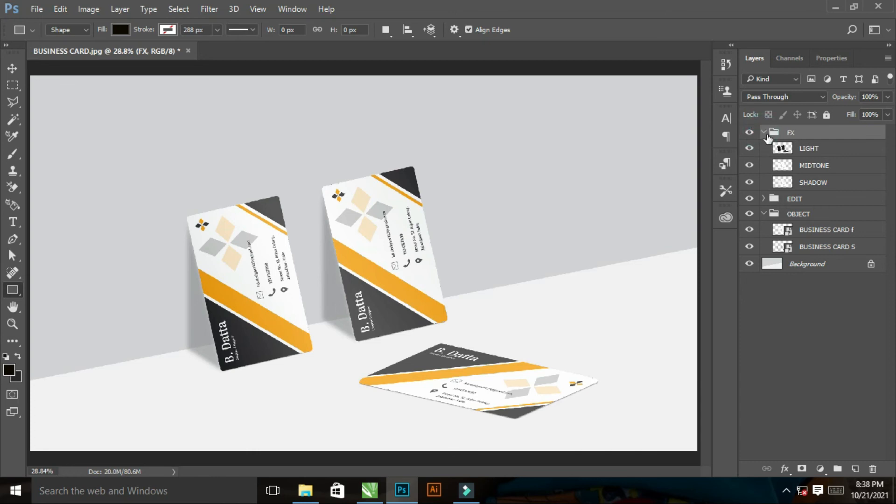
left_click(764, 132)
left_click(767, 147)
left_click(810, 213)
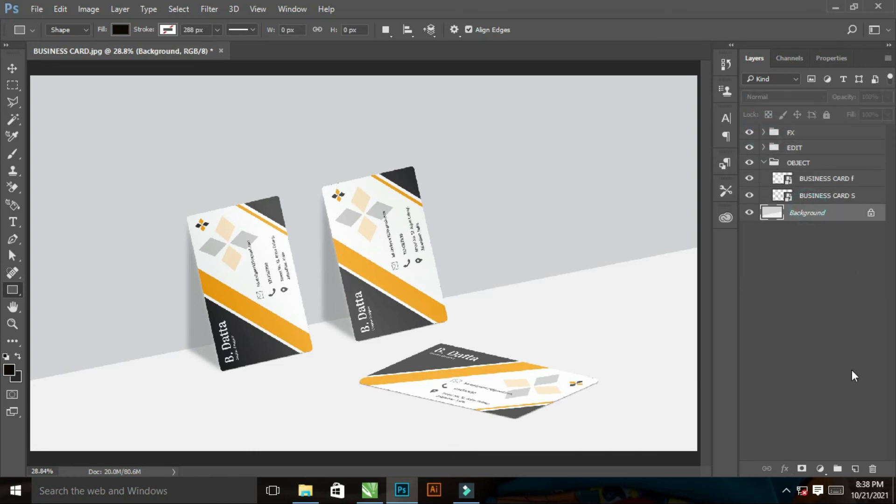
left_click(763, 163)
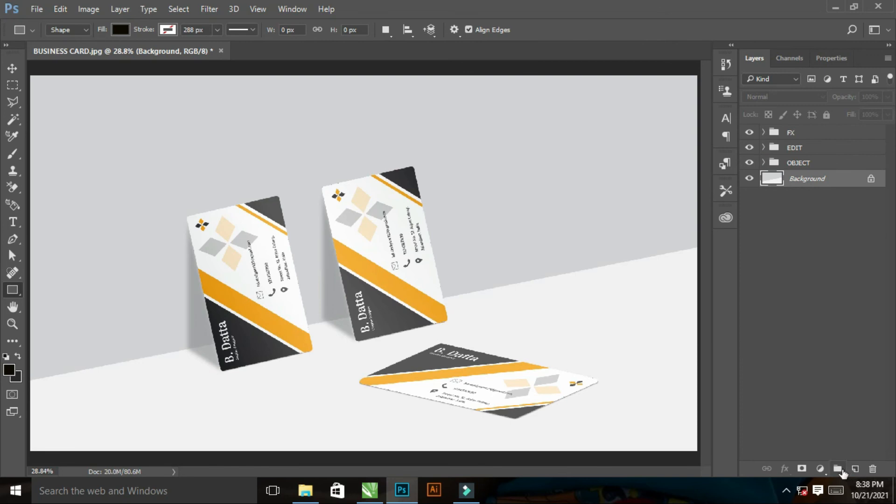
Add a Solid Color fill layer above Background in #f4ac2d sampled from the card's orange stripe, with Linear Burn blending
left_click(821, 468)
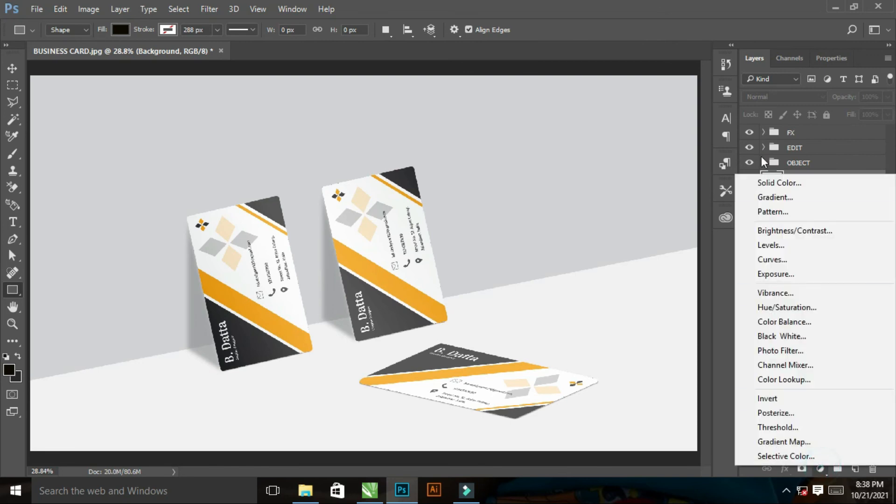
left_click(769, 186)
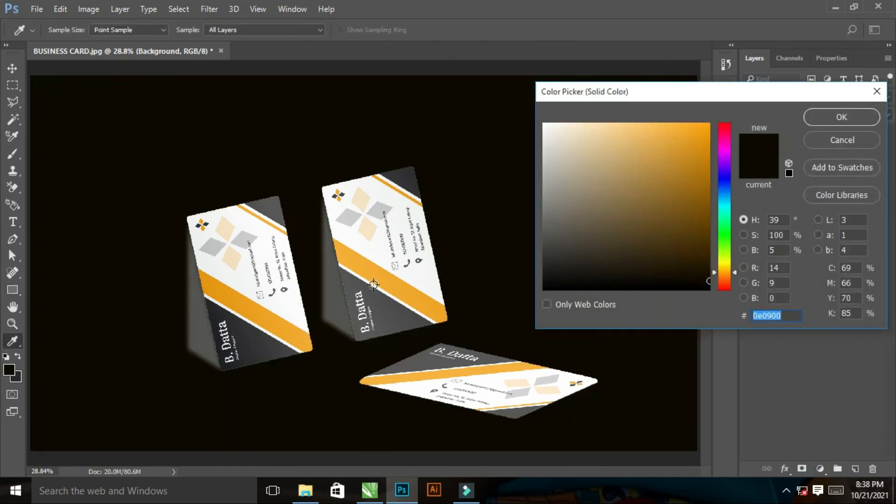
left_click(365, 265)
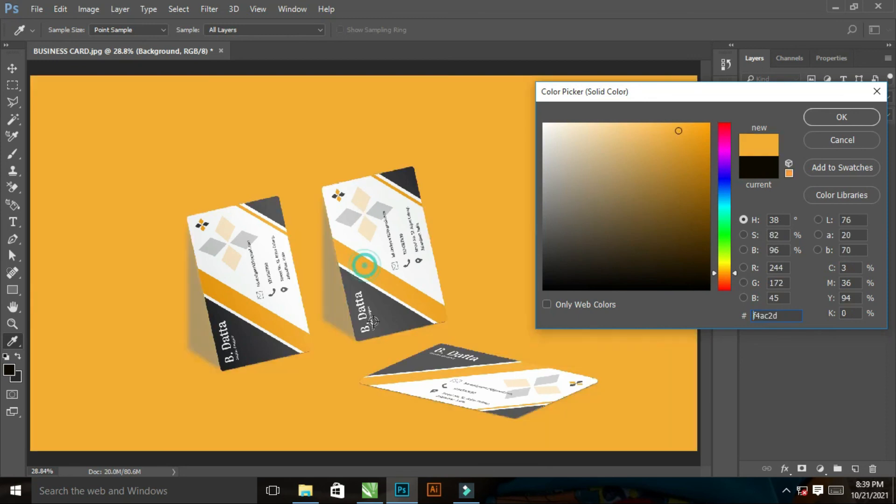
left_click(841, 117)
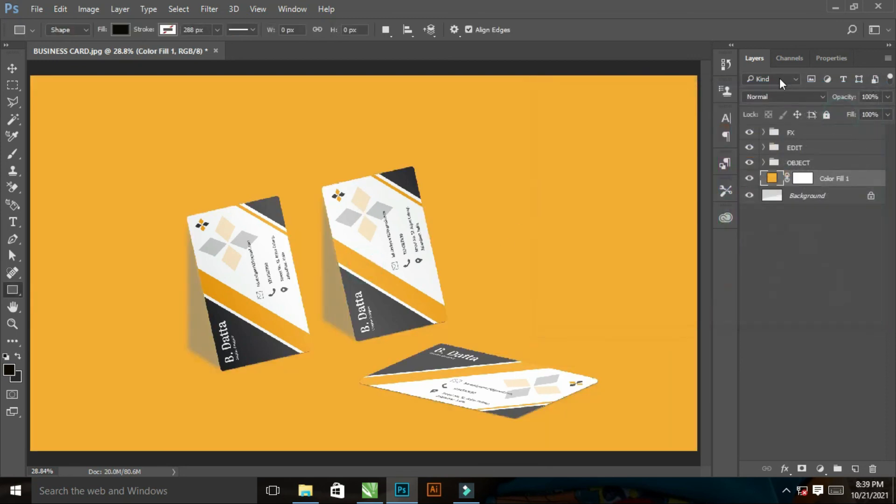
left_click(770, 97)
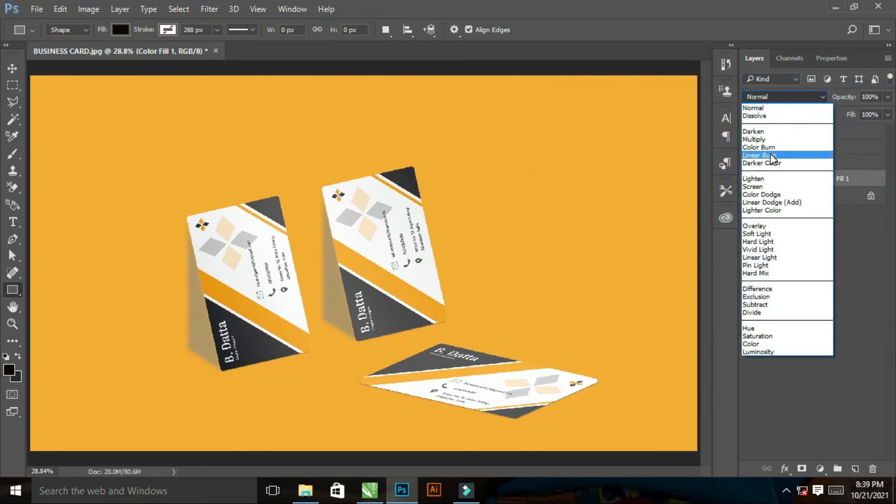
left_click(768, 154)
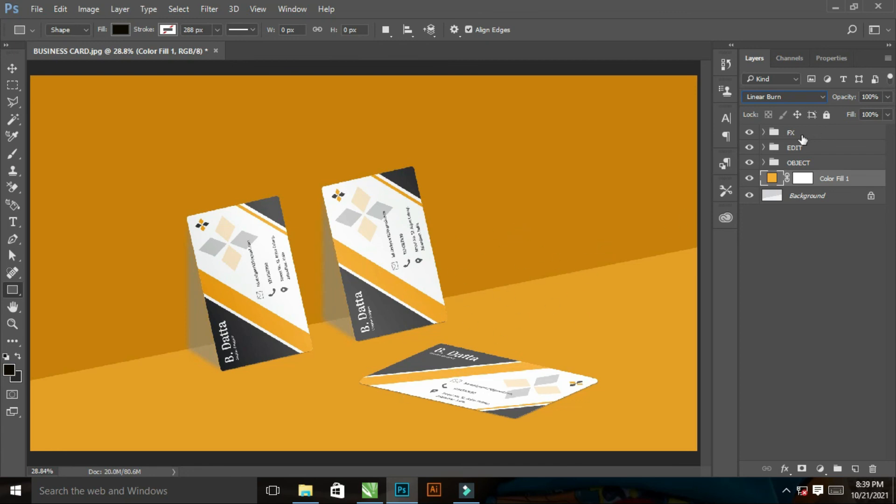
Move the BUSINESS CARD S layer out of the OBJECT group to just below the color fill layer, and collapse OBJECT
left_click(766, 166)
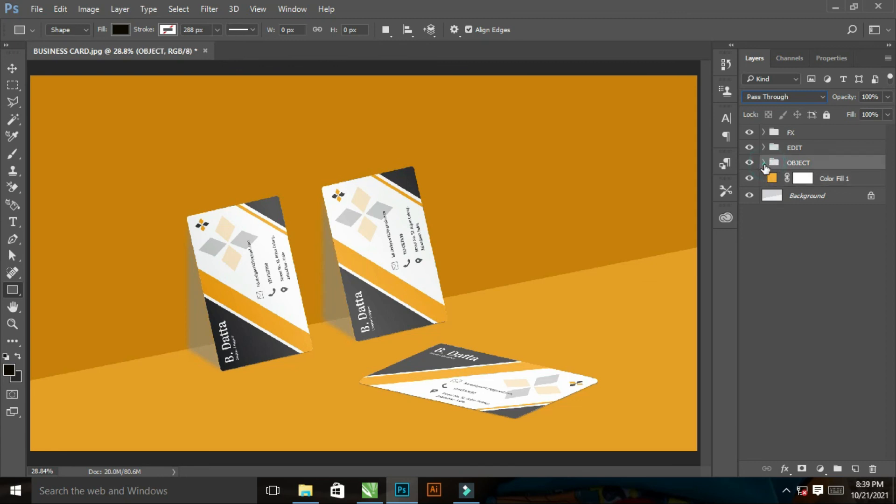
left_click(764, 162)
mouse_move(813, 202)
left_mouse_down()
mouse_move(808, 196)
mouse_move(802, 214)
left_mouse_up()
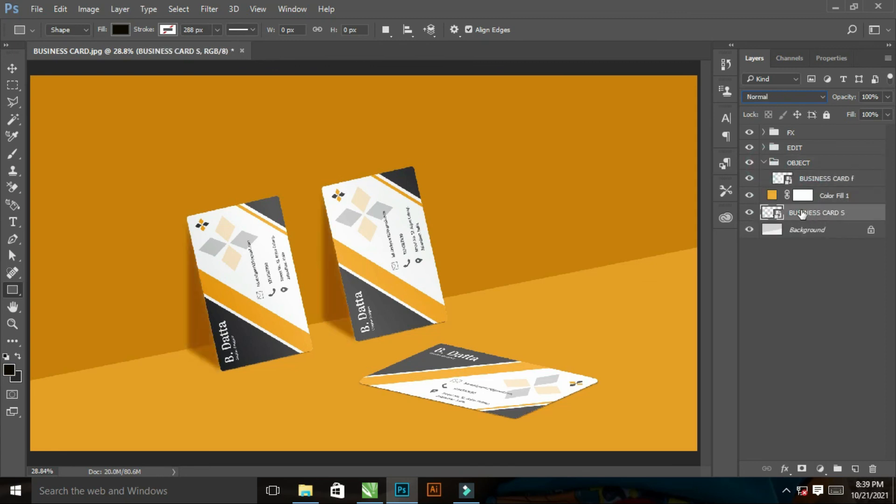
left_click(763, 163)
Put the BUSINESS CARD S layer into a new group named SHADOW
left_click_drag(817, 202, 837, 469)
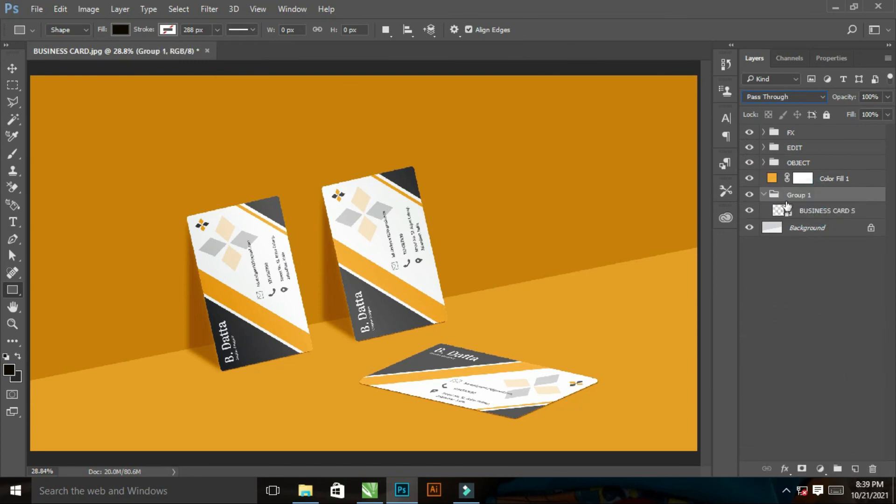
double_click(797, 195)
type("SHA")
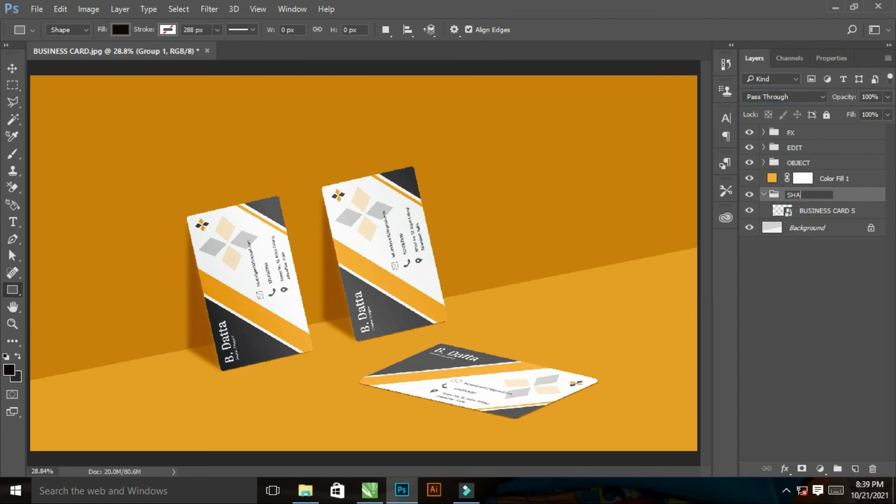
key("Return")
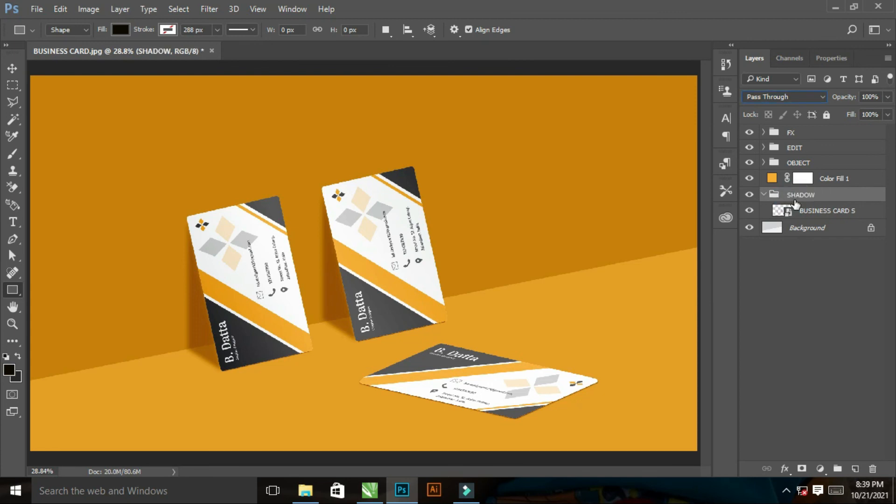
left_click(764, 195)
left_click(765, 195)
scroll(210, 210, "up", 3)
scroll(154, 222, "up", 6)
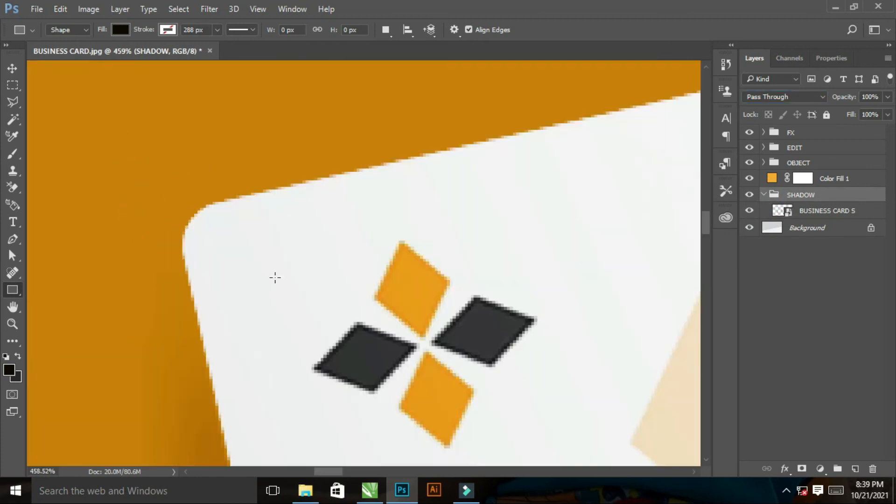
key("ctrl+0")
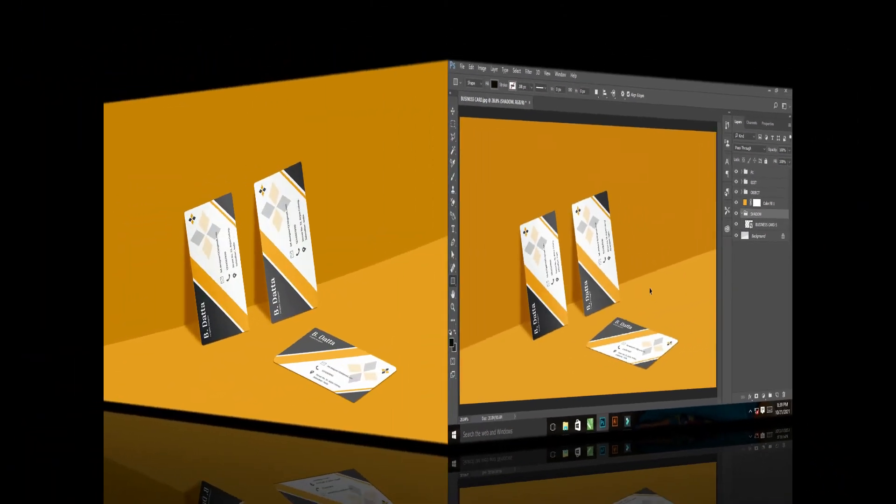